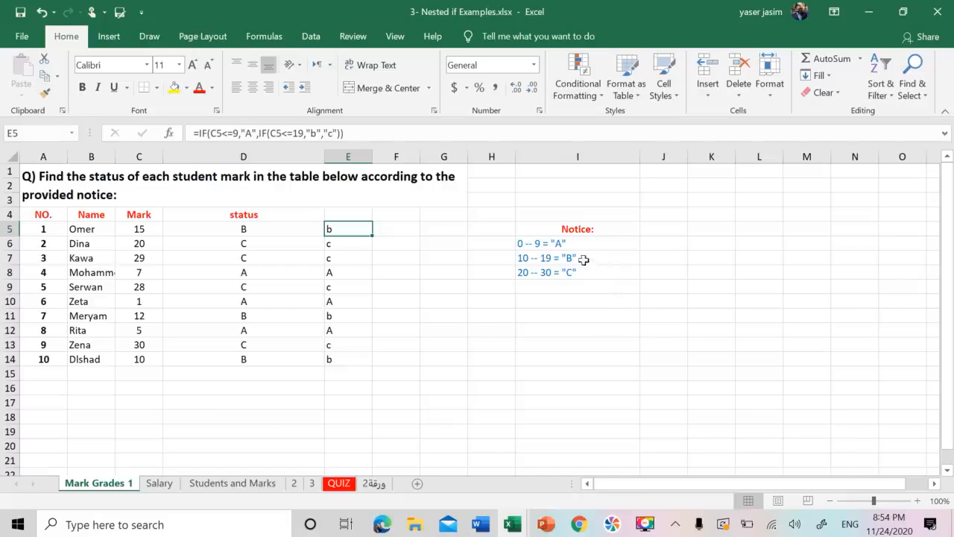
Examine the mark ranges in the Notice list and the existing status formula in D5
left_click_drag(571, 247, 569, 276)
left_click(559, 302)
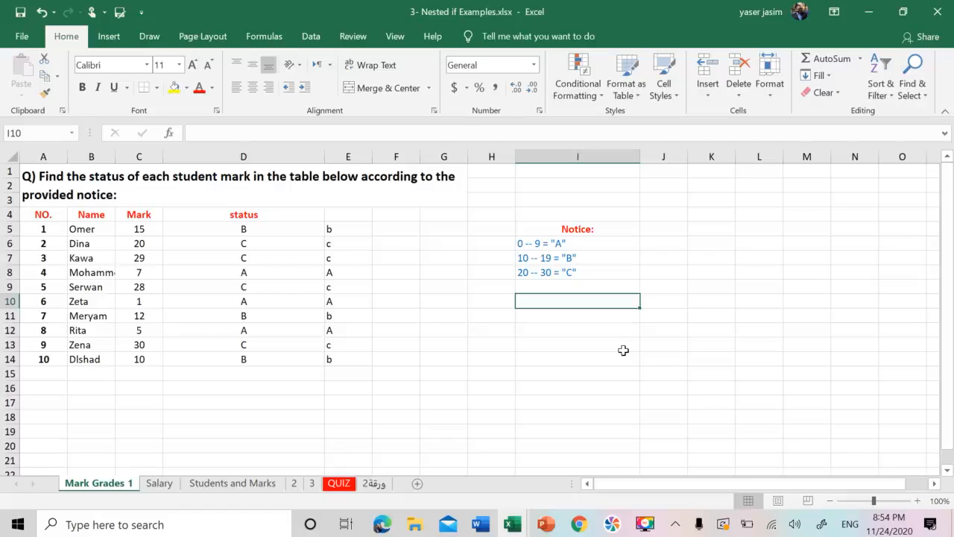
left_click(303, 229)
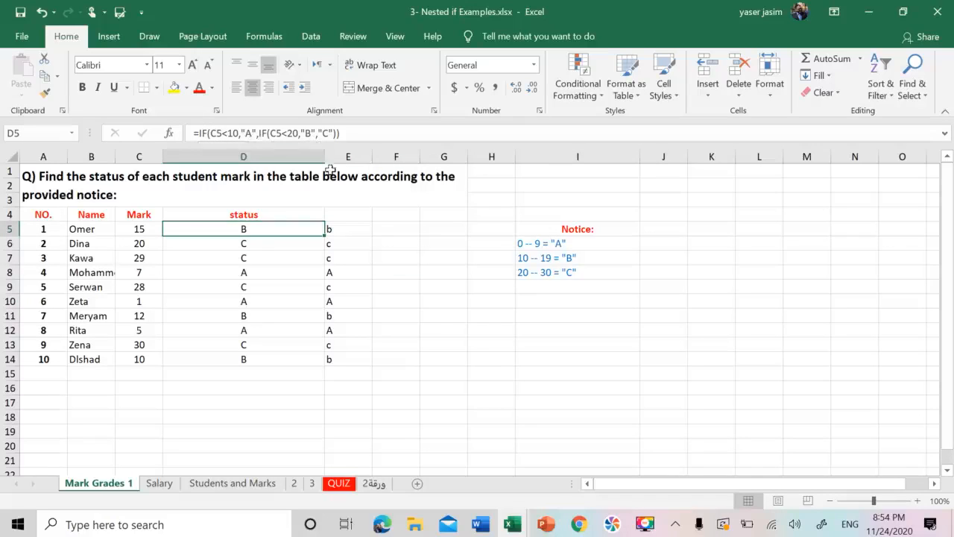
left_click(567, 319)
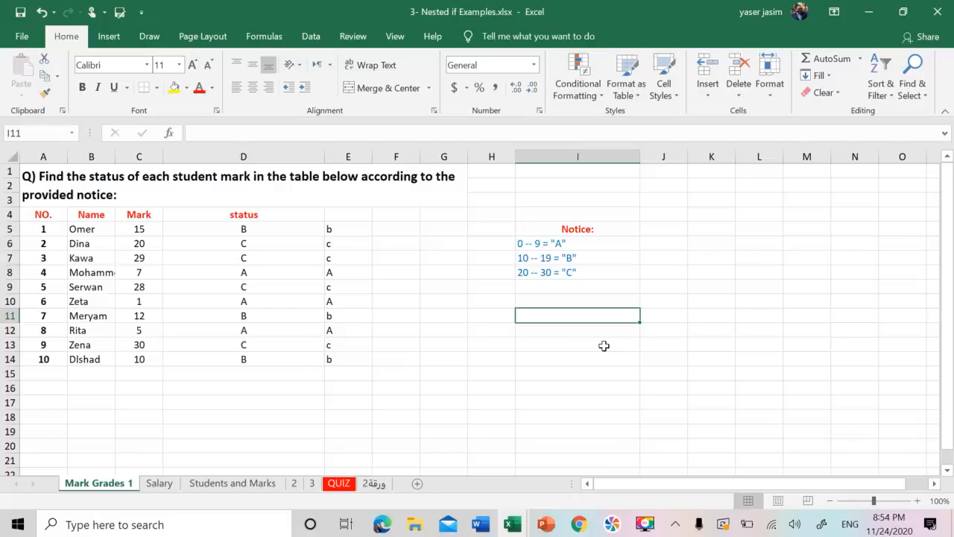
type("=i")
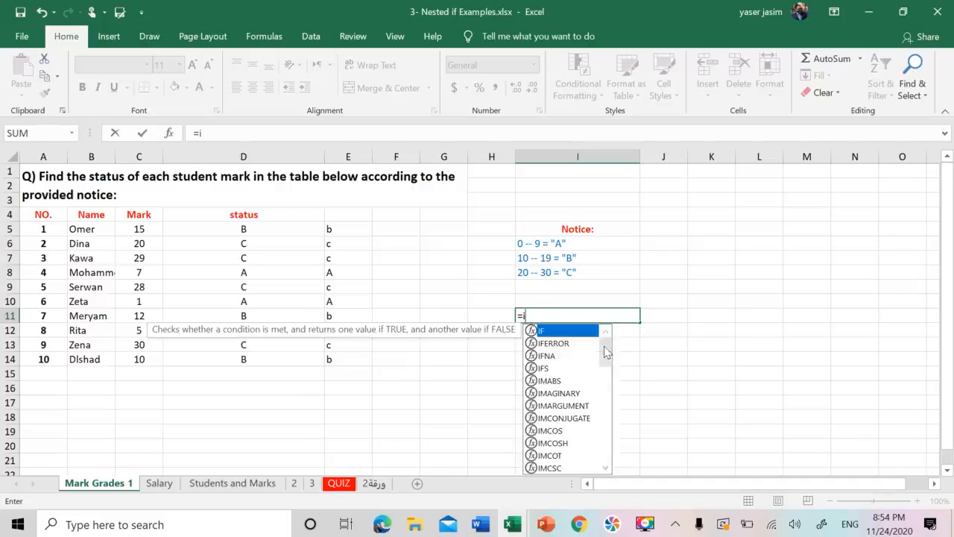
type("fs")
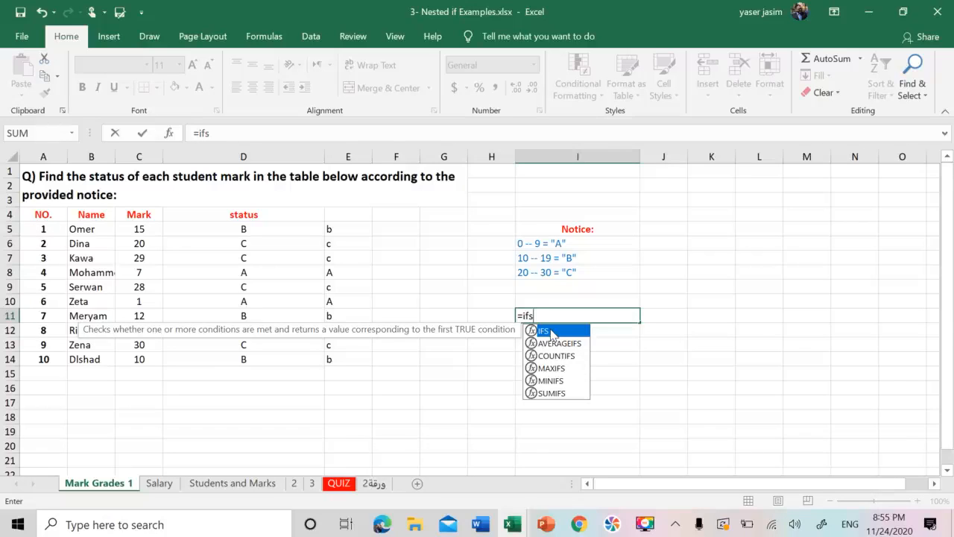
key("BackSpace")
key("BackSpace")
key("BackSpace")
key("BackSpace")
key("Escape")
left_click(575, 349)
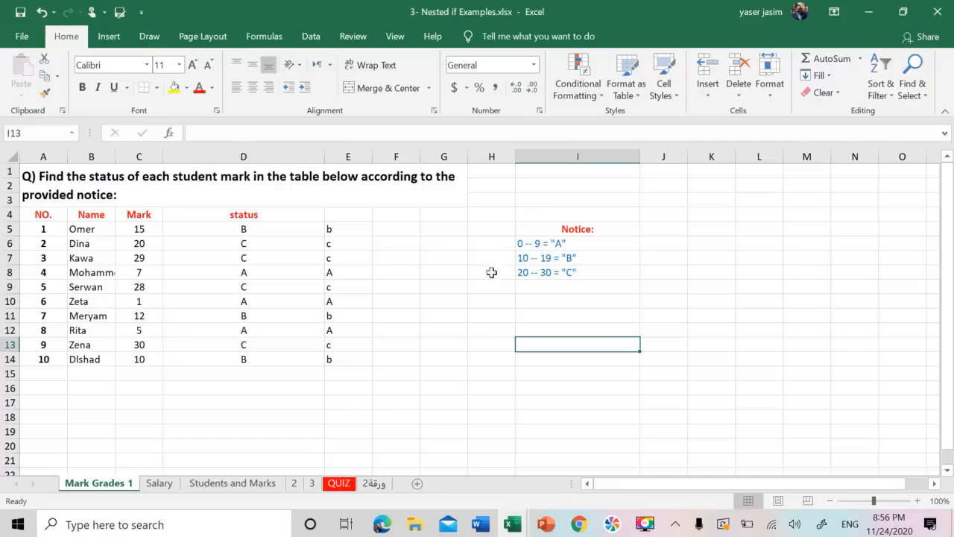
Examine the three mark ranges and their grades in the Notice list, I6 to I8
left_click_drag(529, 245, 537, 275)
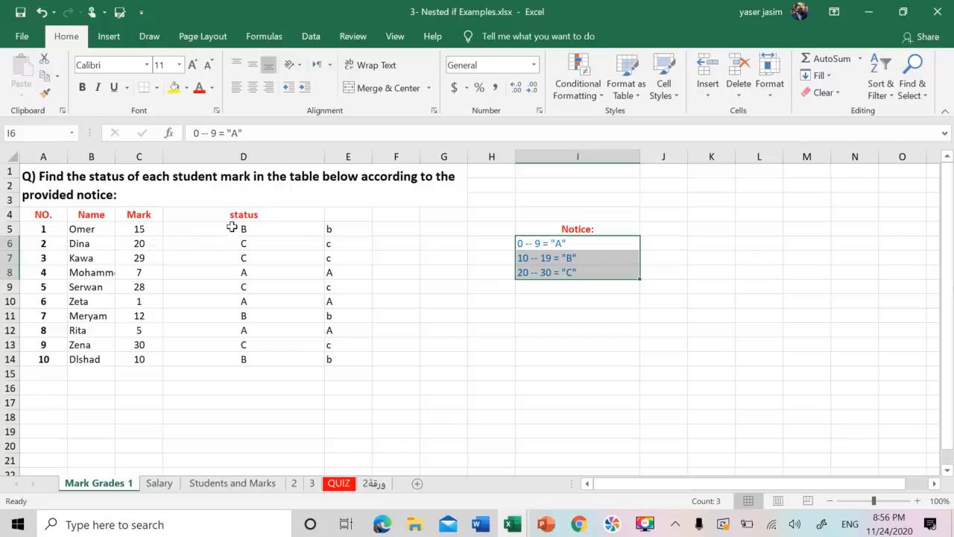
left_click(306, 229)
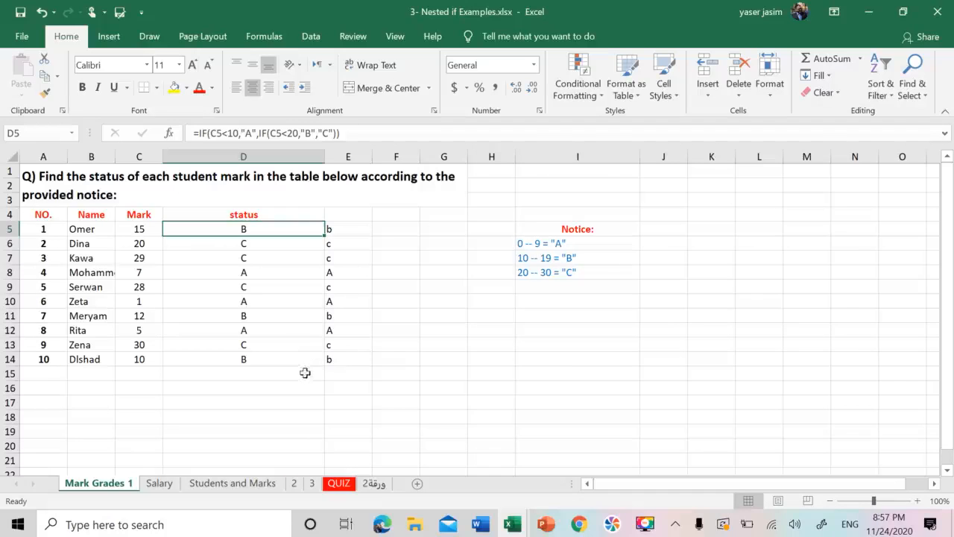
left_click(531, 244)
left_click(536, 259)
left_click(537, 272)
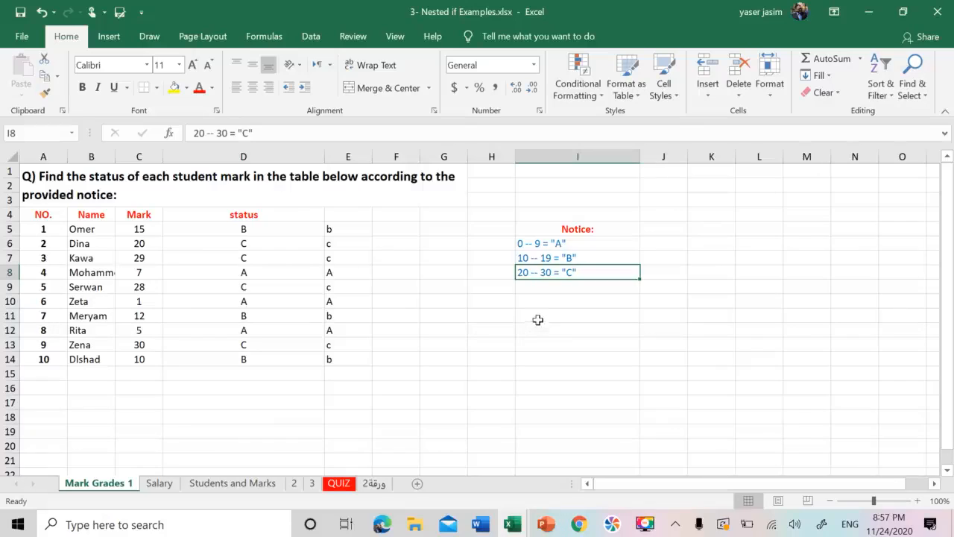
left_click(550, 243)
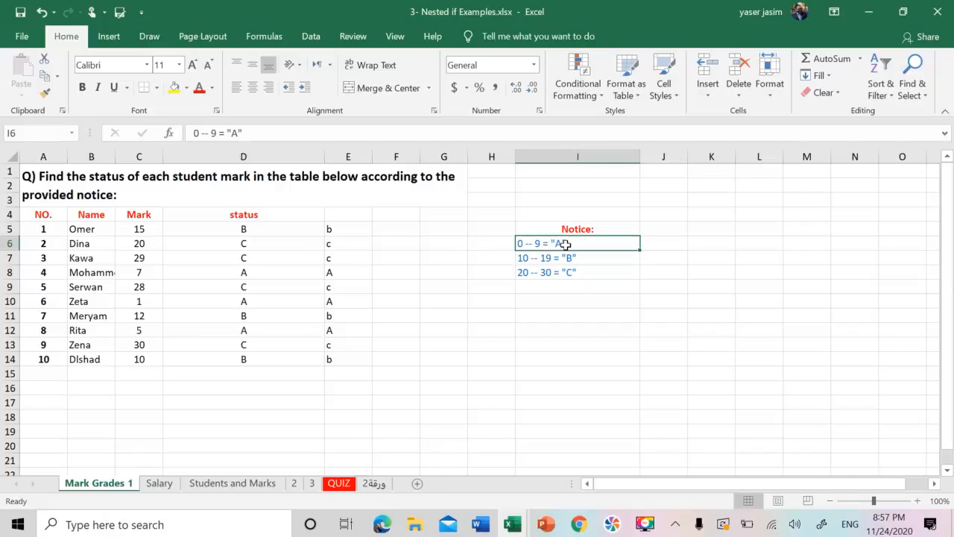
left_click(519, 258)
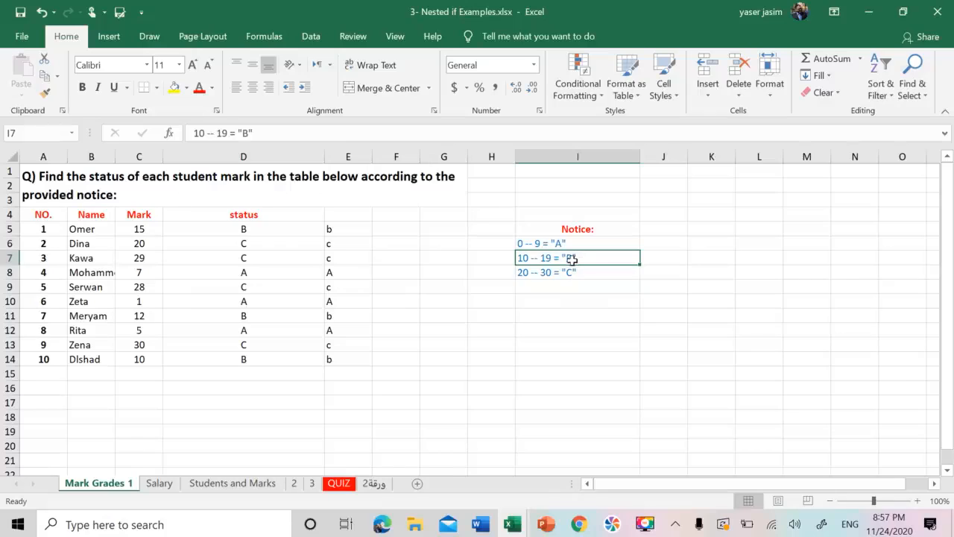
left_click(539, 276)
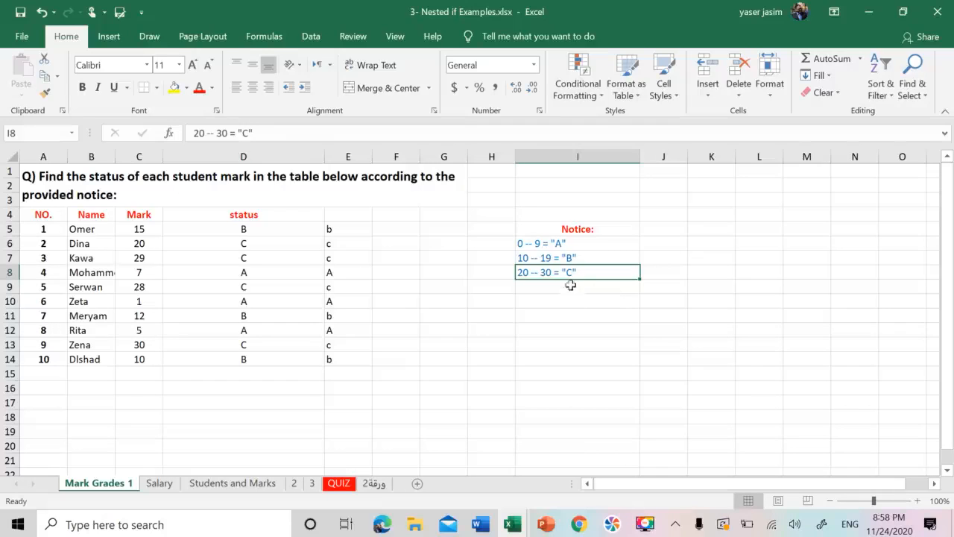
left_click(549, 244)
left_click(547, 259)
left_click(547, 269)
left_click(553, 244)
left_click(562, 259)
left_click(560, 272)
left_click(553, 256)
left_click(555, 244)
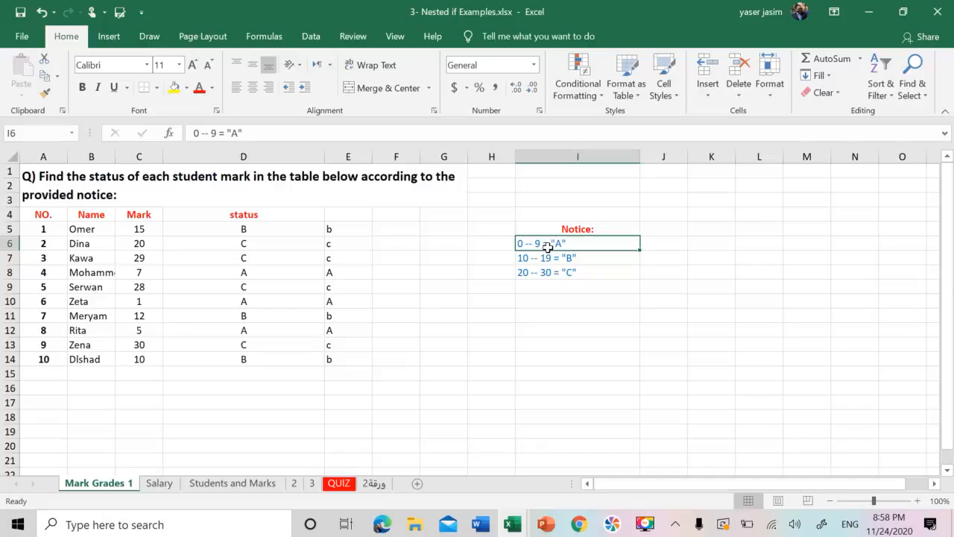
left_click(550, 258)
left_click(548, 269)
left_click(550, 257)
left_click(549, 244)
left_click(564, 274)
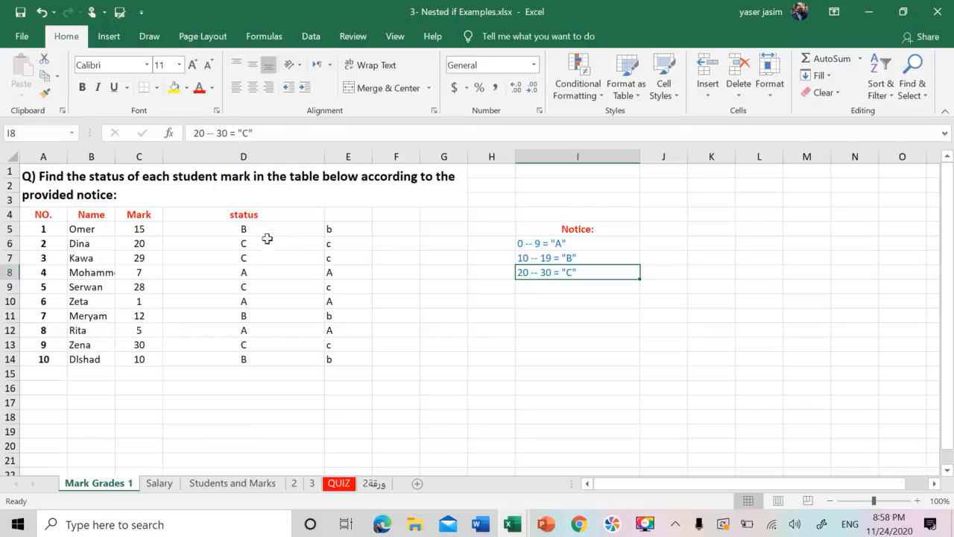
Compare the first two students' marks and the formulas in D5 and E5 with the Notice ranges
left_click(240, 231)
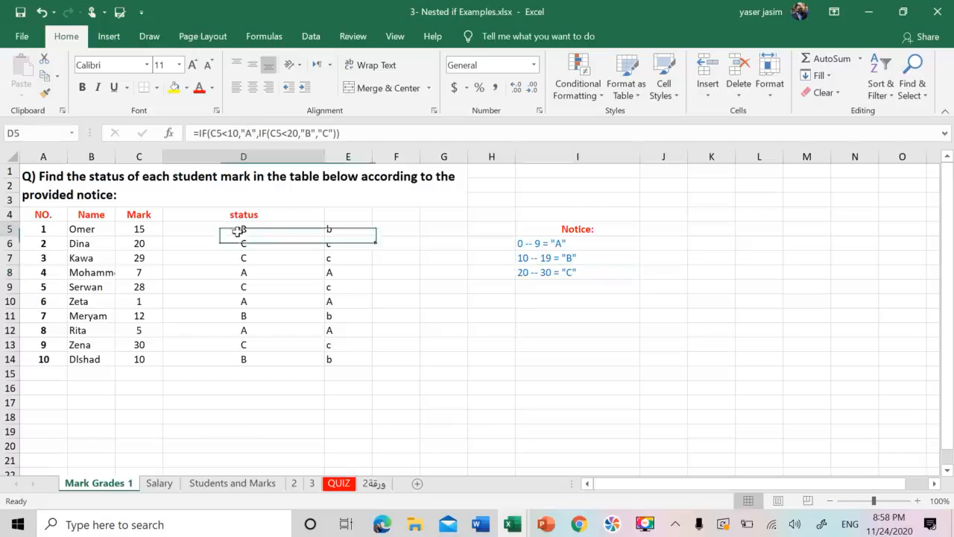
left_click(140, 233)
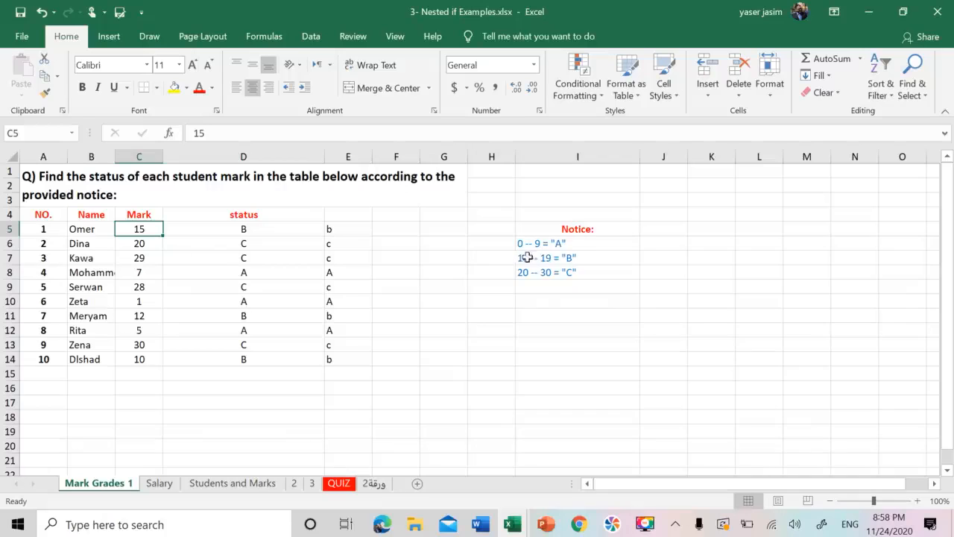
left_click(147, 245)
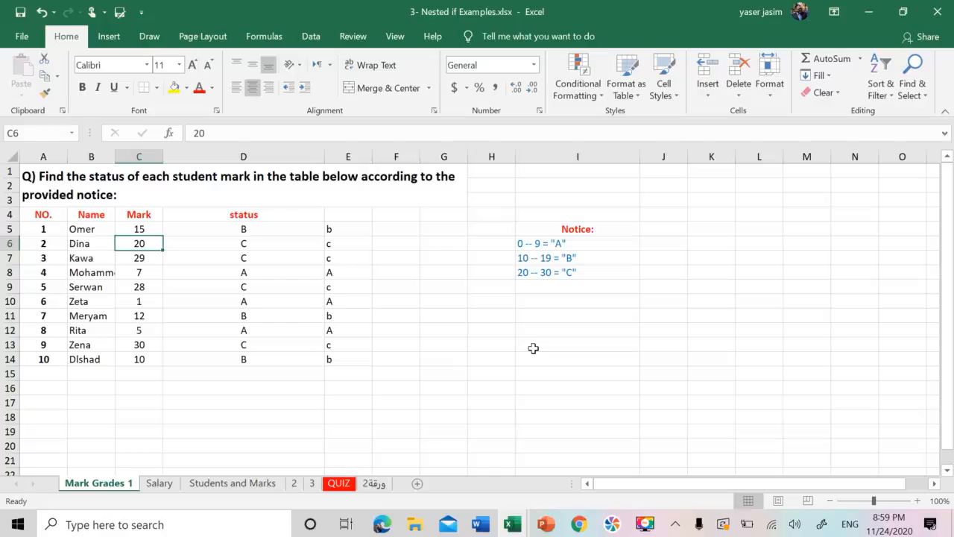
left_click(252, 228)
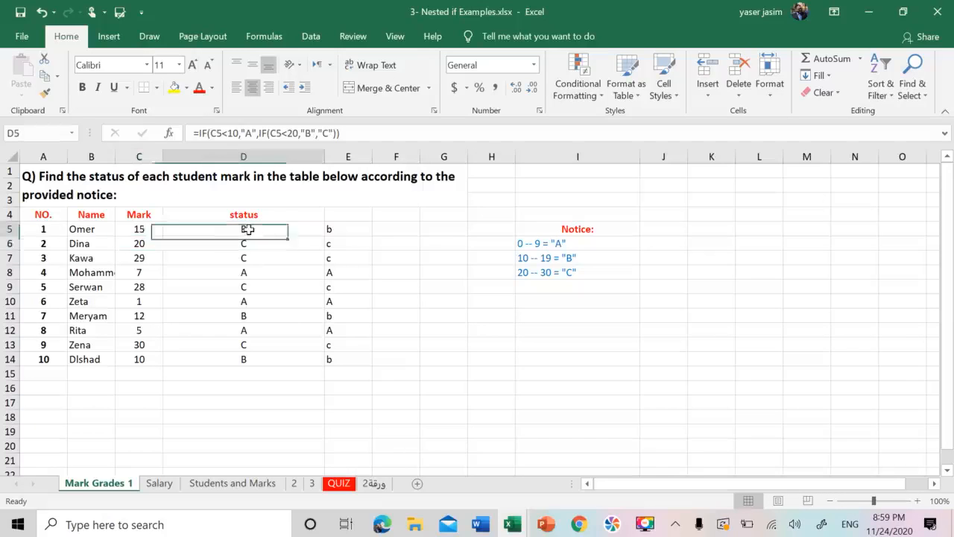
left_click(347, 224)
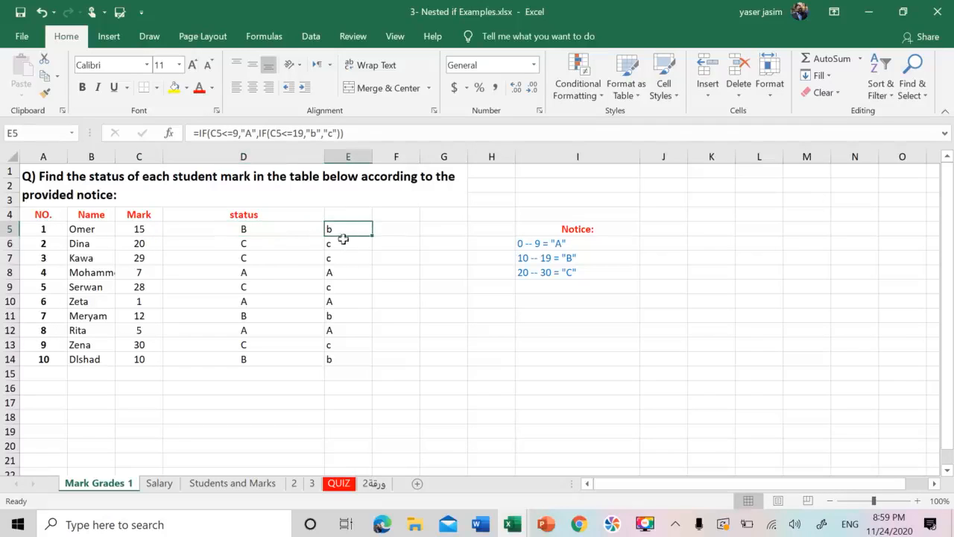
left_click(300, 243)
left_click(269, 229)
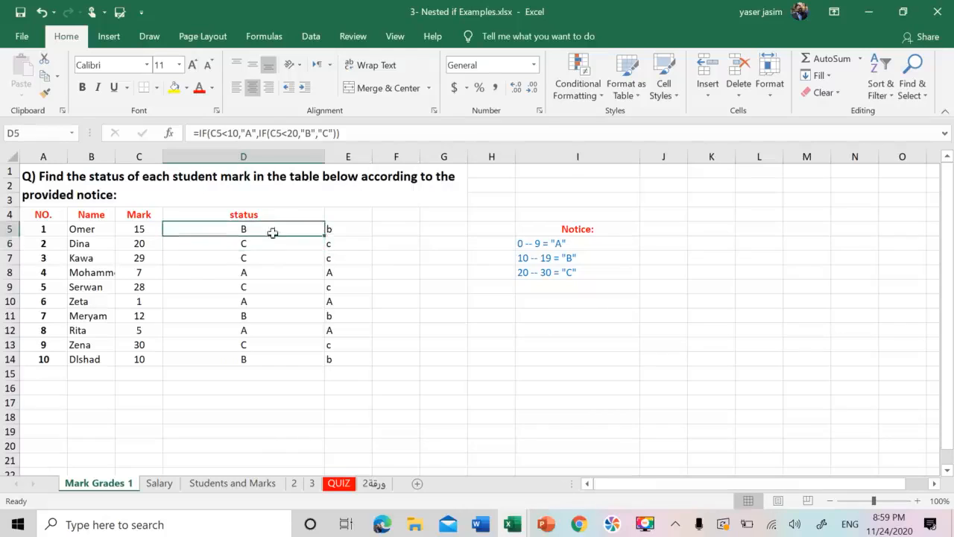
left_click(524, 246)
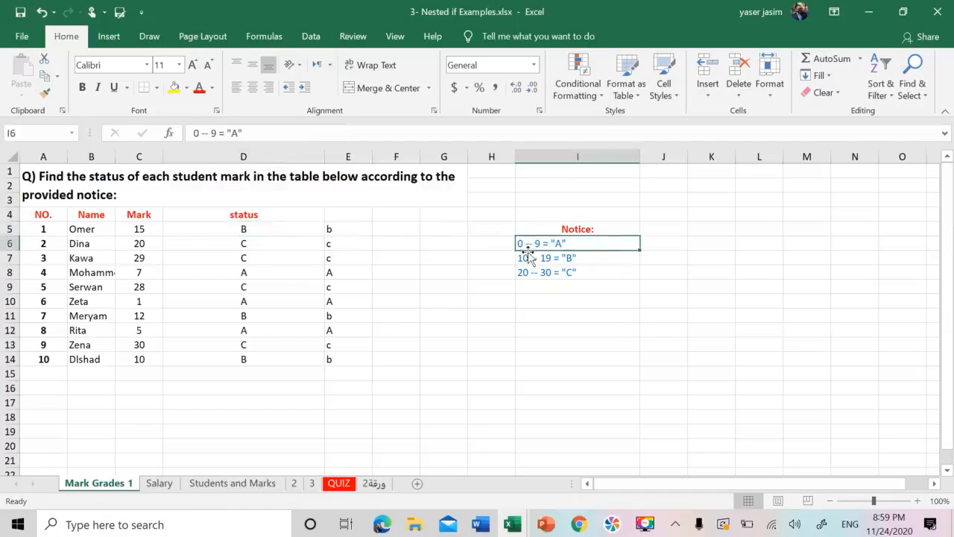
left_click(527, 261)
left_click(535, 274)
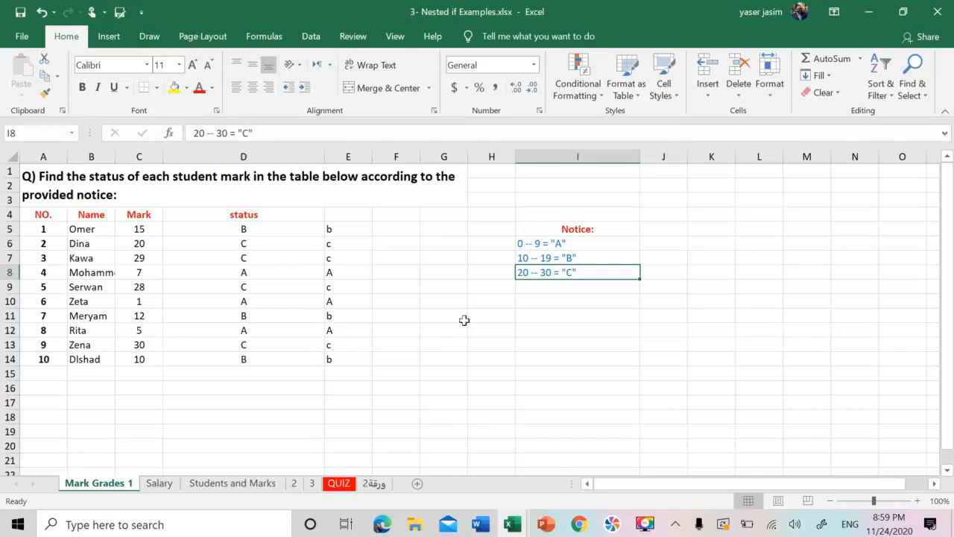
Start a new status formula in D5 with an IF that tests C5<10 and returns "A" when true
left_click(256, 234)
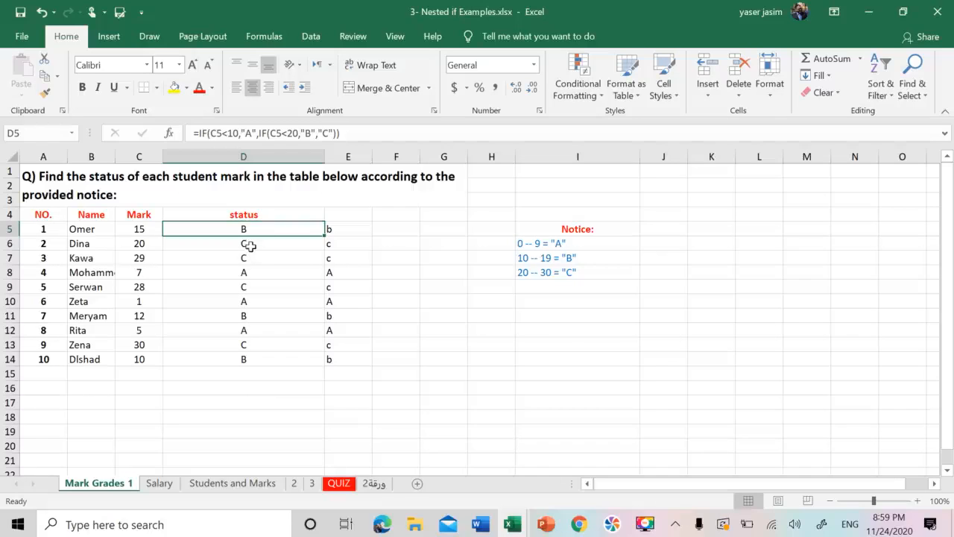
type("=")
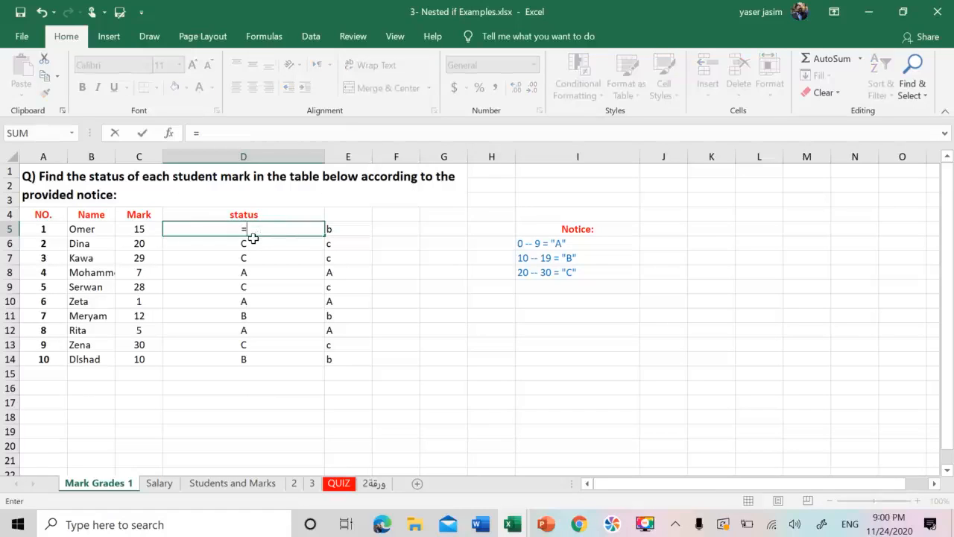
type("if")
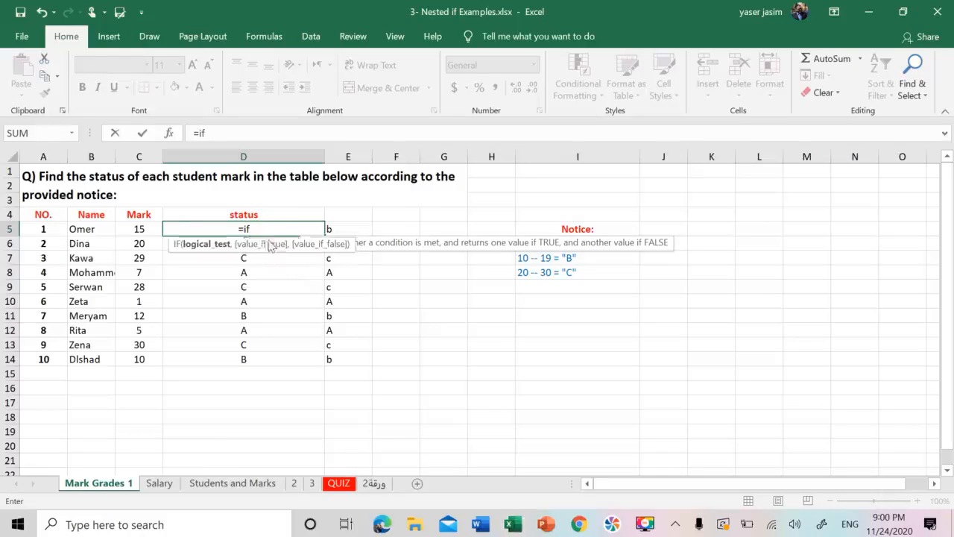
double_click(270, 244)
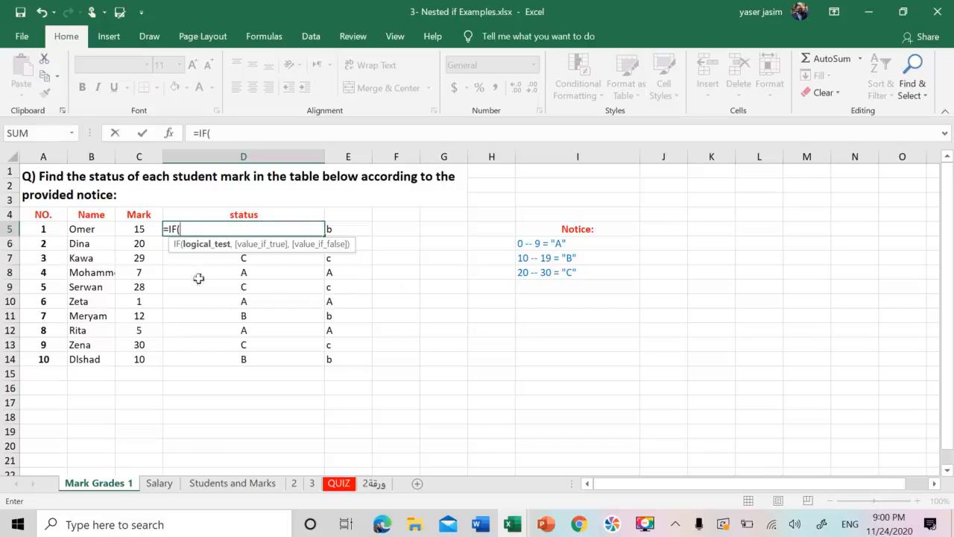
left_click(139, 230)
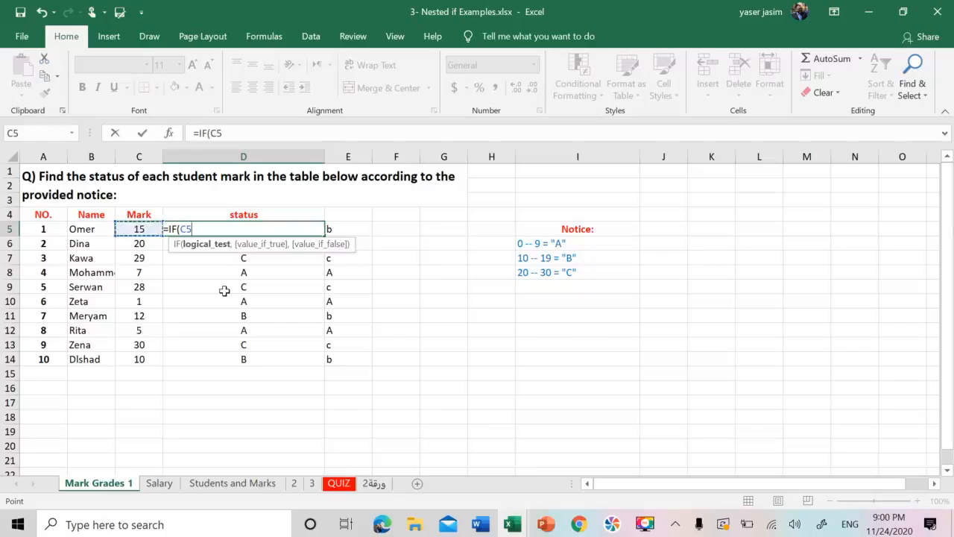
type("<1")
type("0,")
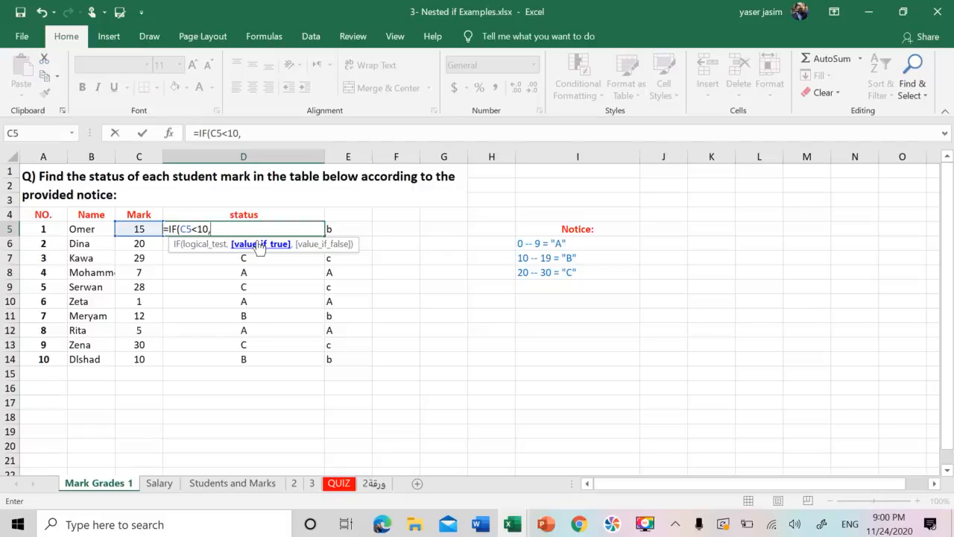
type("\"A\",")
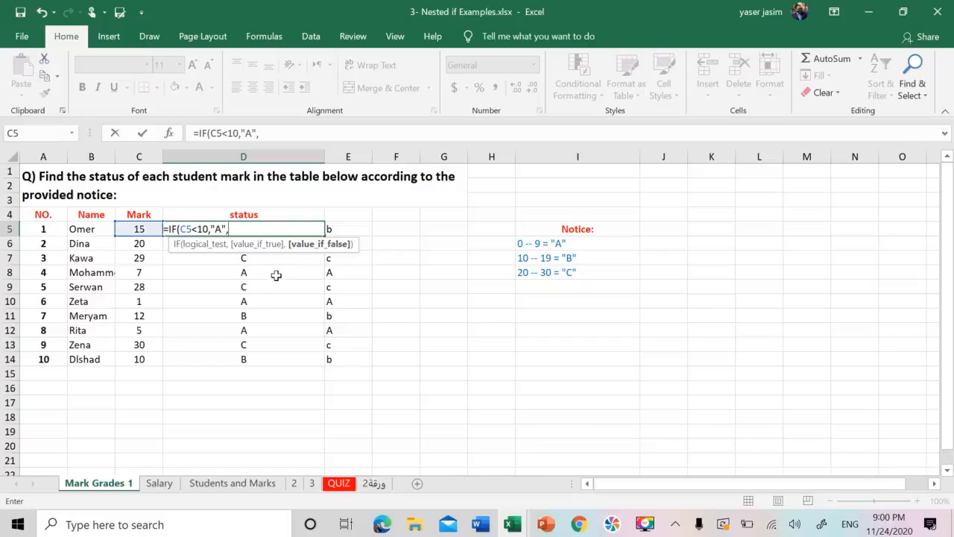
Complete the D5 formula with a nested IF(C5<20,"B","C") as the value if false
left_click(129, 230)
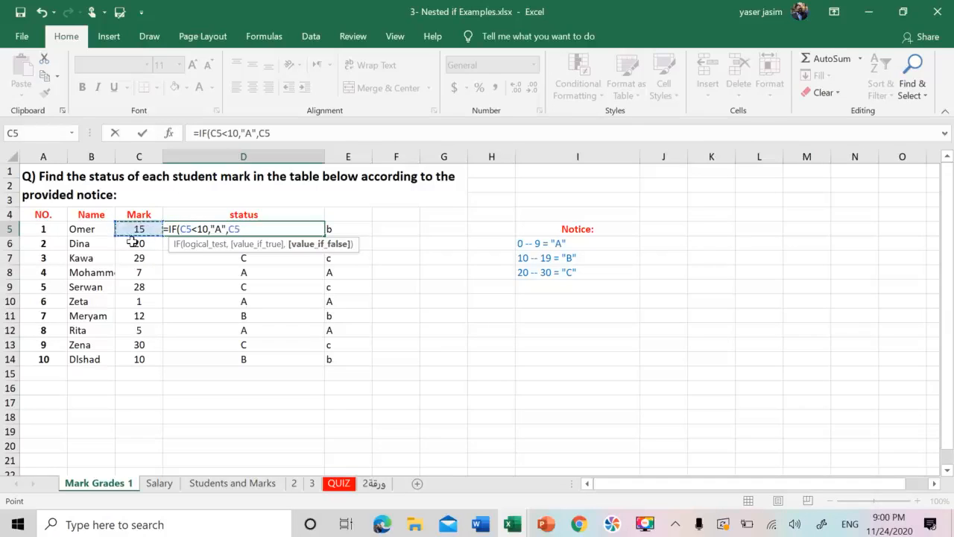
type("<20,\"B\",\"C")
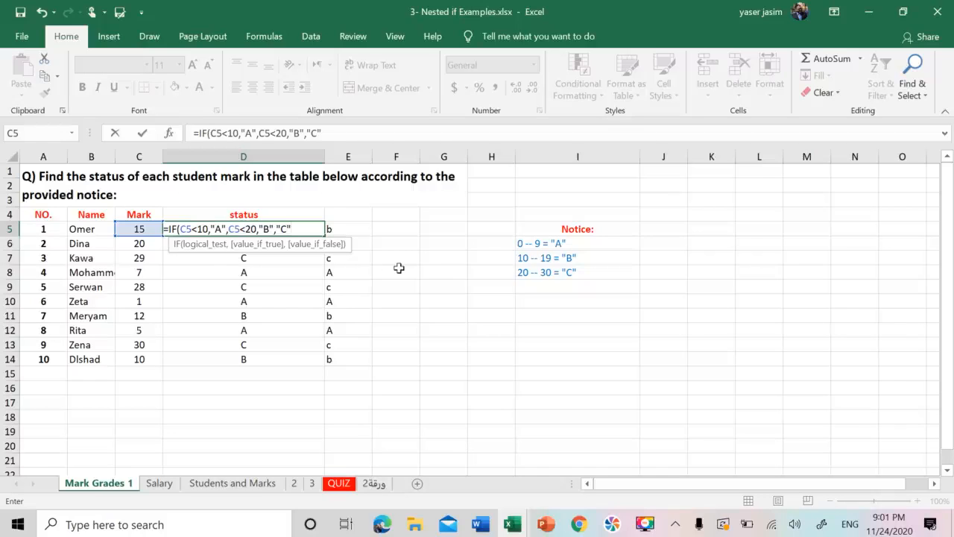
left_click(232, 229)
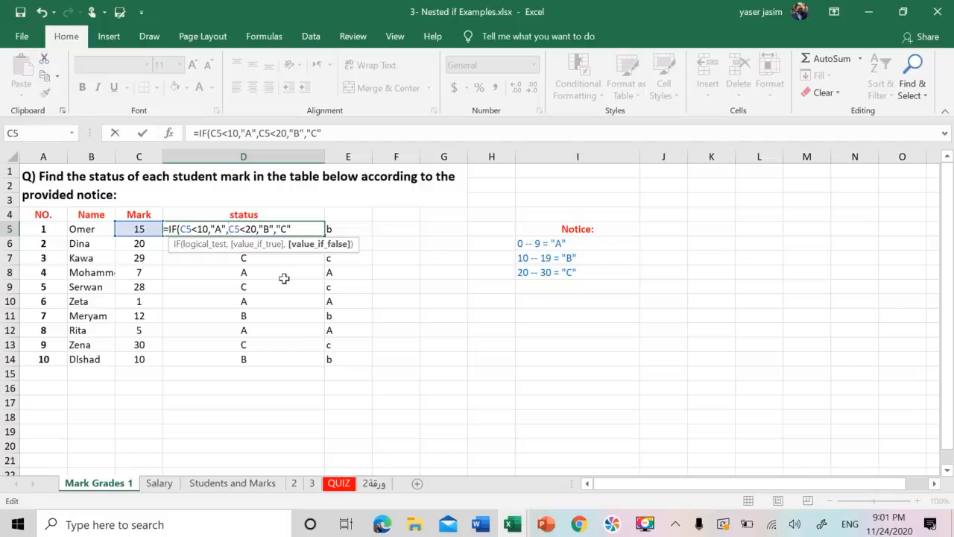
type("if")
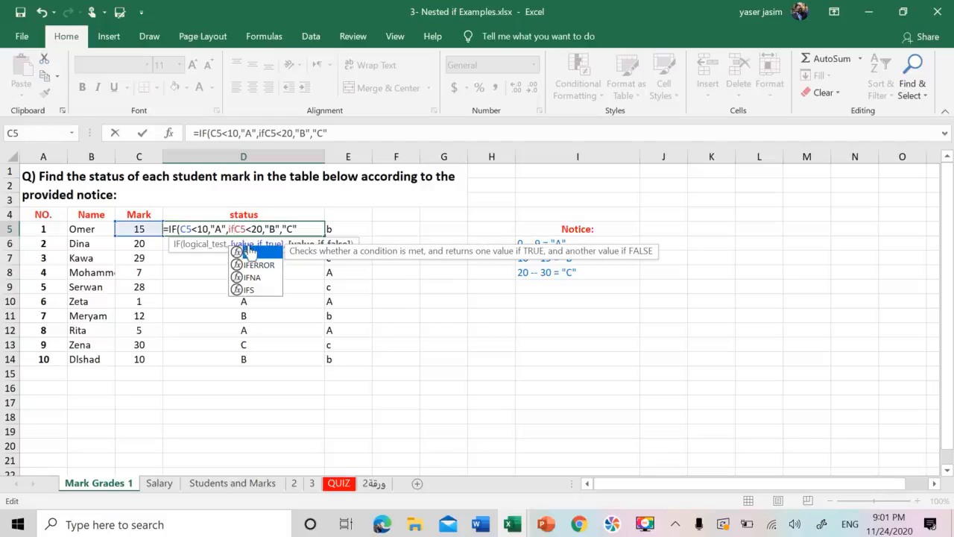
double_click(248, 253)
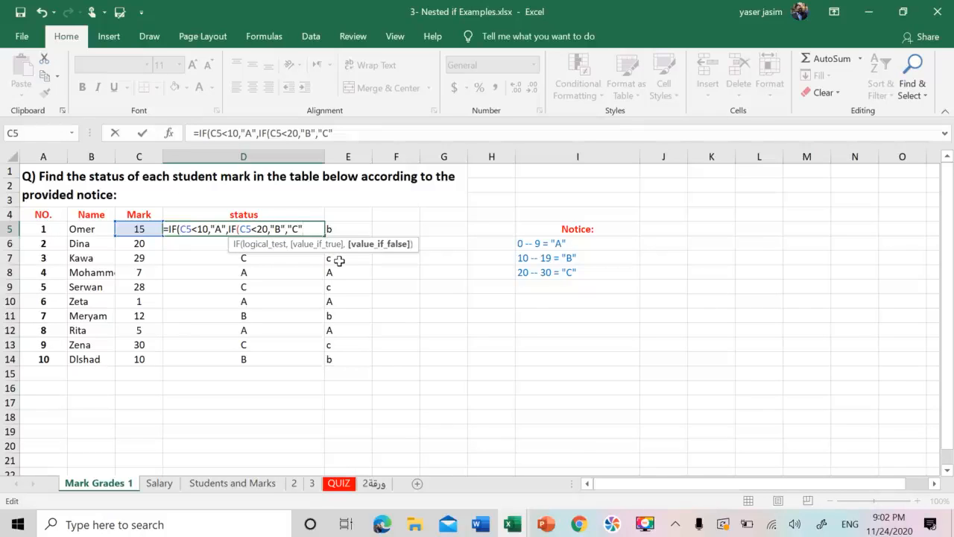
type(")")
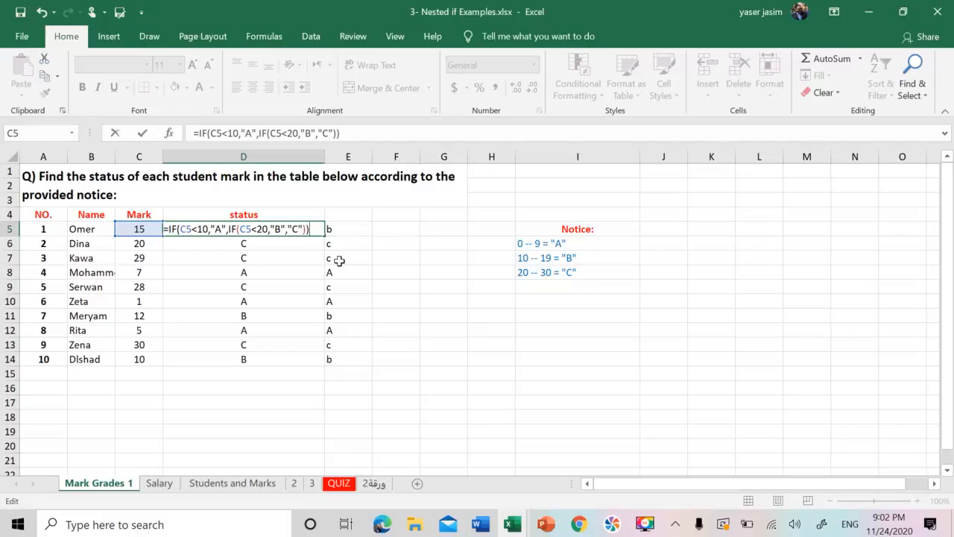
left_click(307, 229)
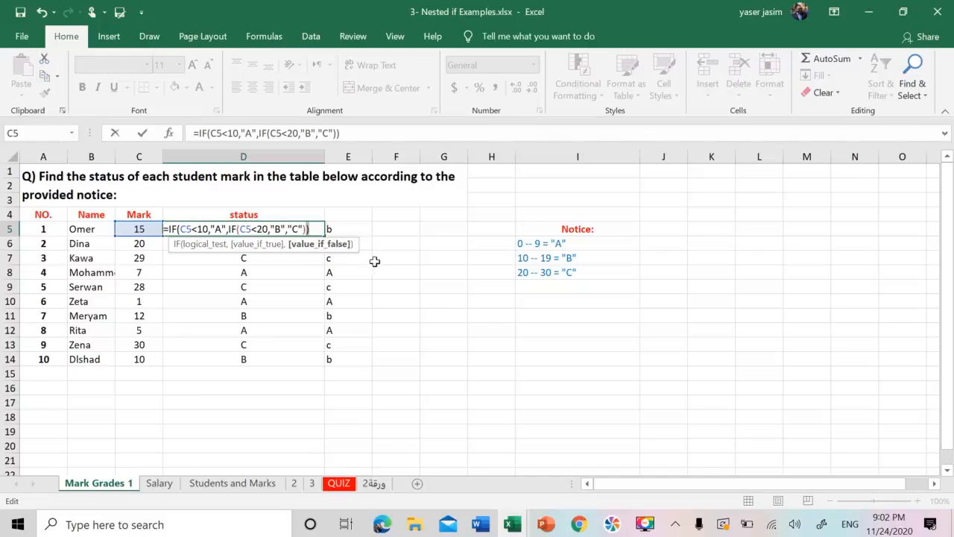
key("ctrl+Return")
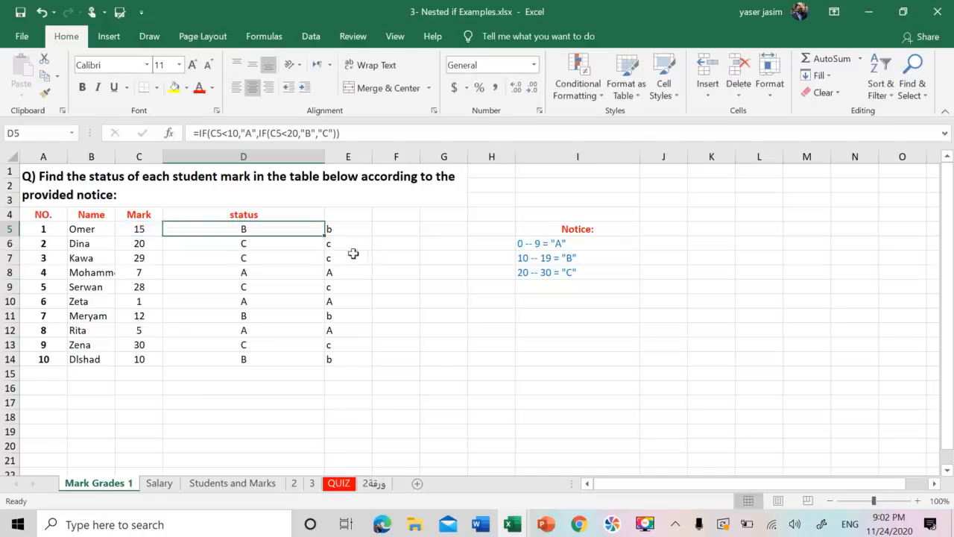
Copy the D5 status formula down the column to D14
double_click(281, 229)
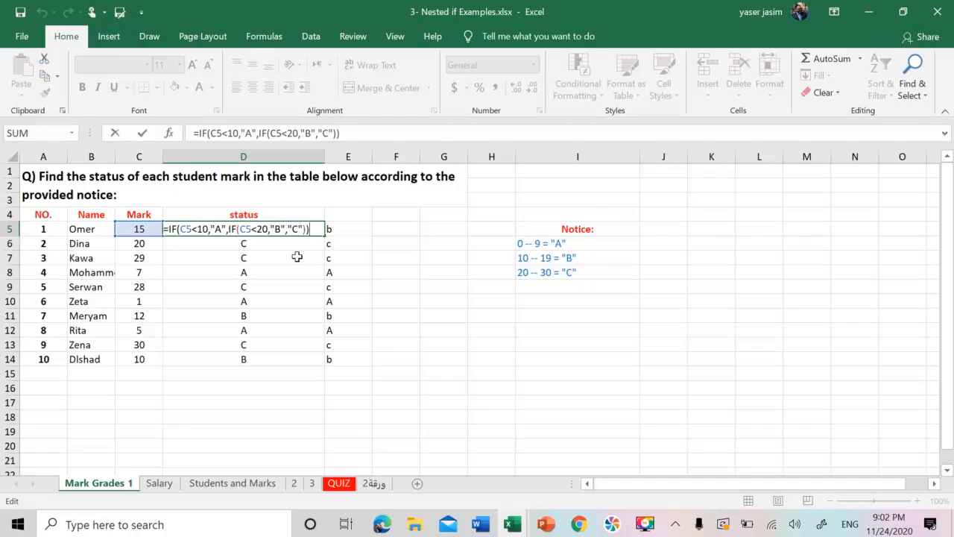
key("Escape")
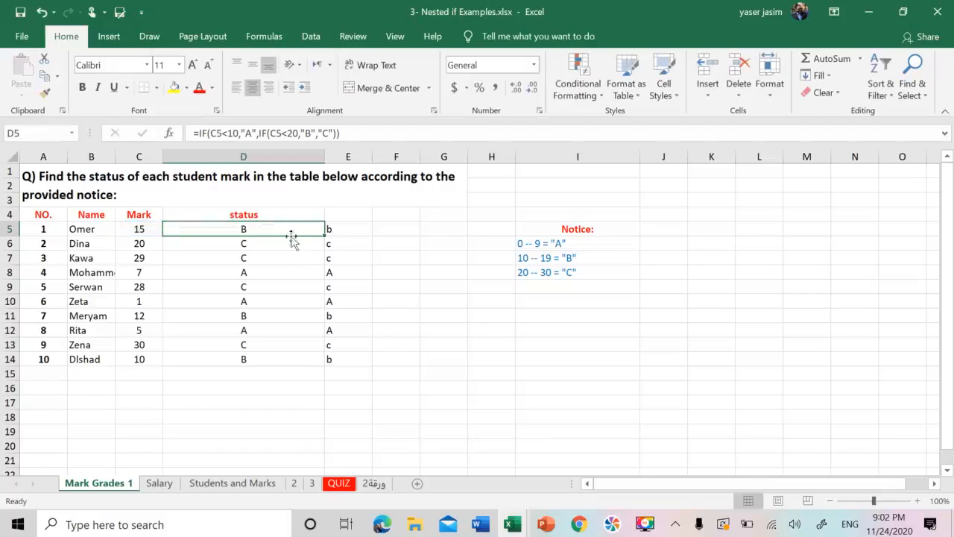
left_click_drag(326, 237, 326, 247)
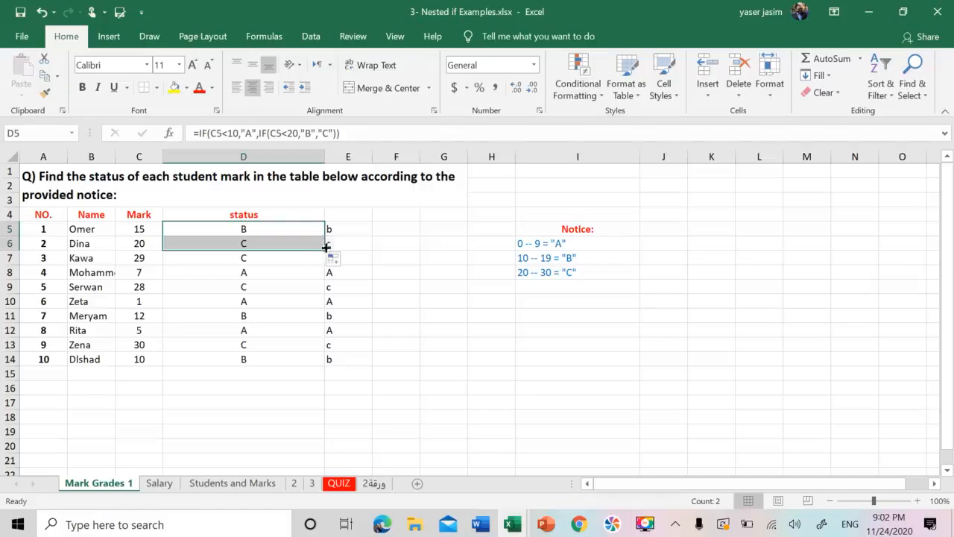
double_click(326, 251)
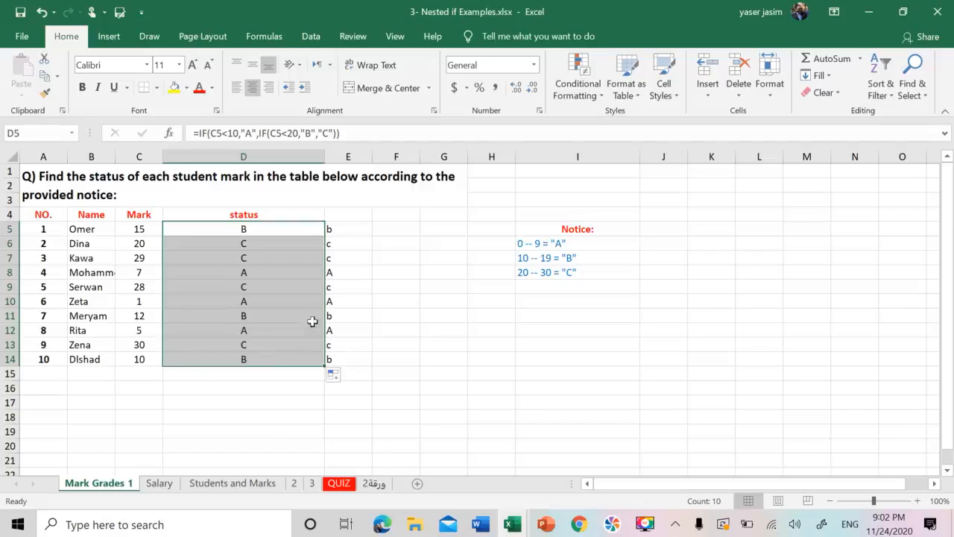
Check the calculated statuses in D5, D6, D10 and D13 against the students' marks
left_click(267, 250)
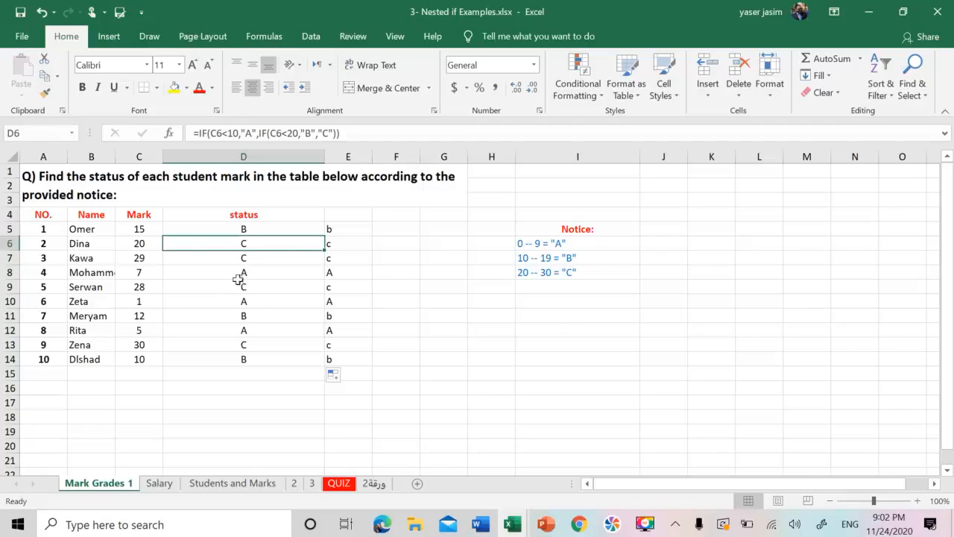
left_click(146, 230)
left_click(236, 231)
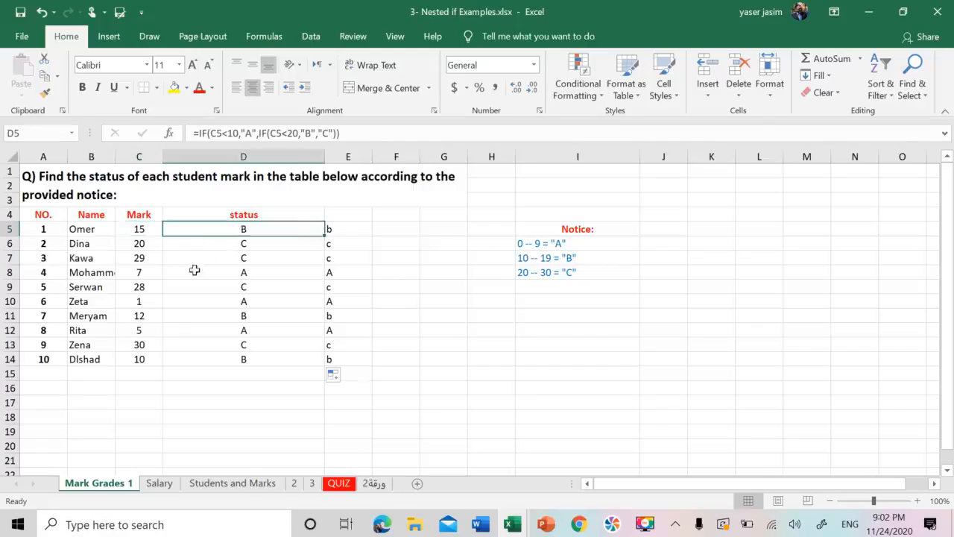
left_click(145, 303)
left_click(210, 306)
left_click(148, 344)
left_click(208, 345)
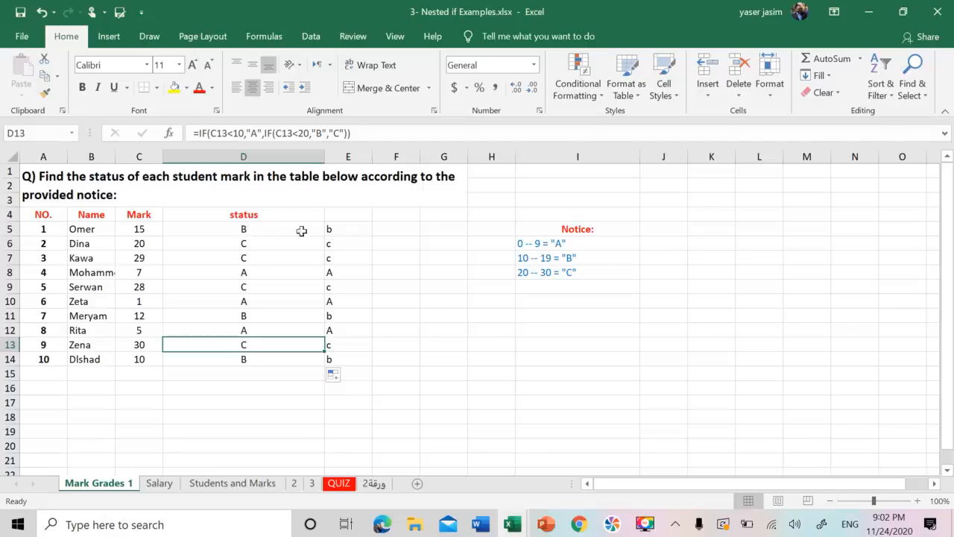
Start a replacement formula in E5 with an IF that tests C5<=9 and returns "A" when true
left_click(343, 229)
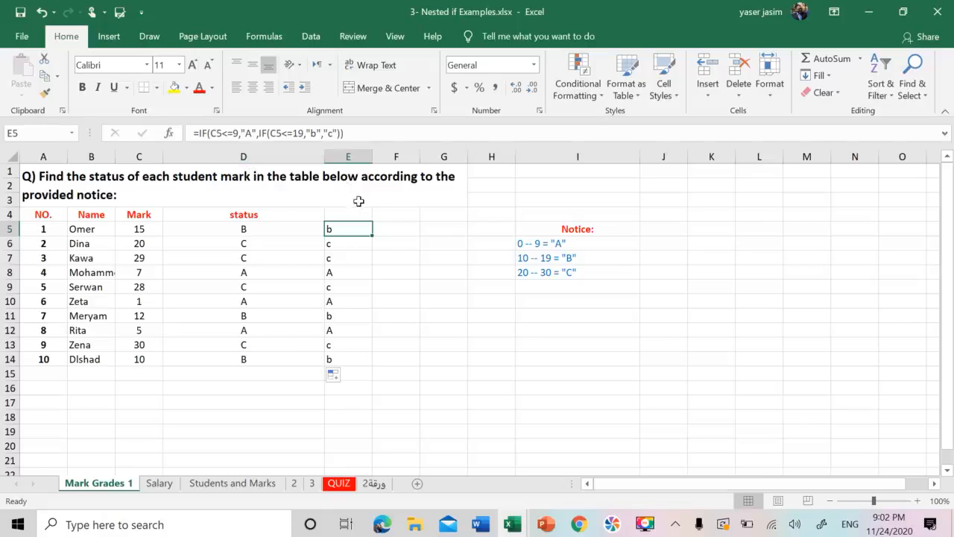
type("=")
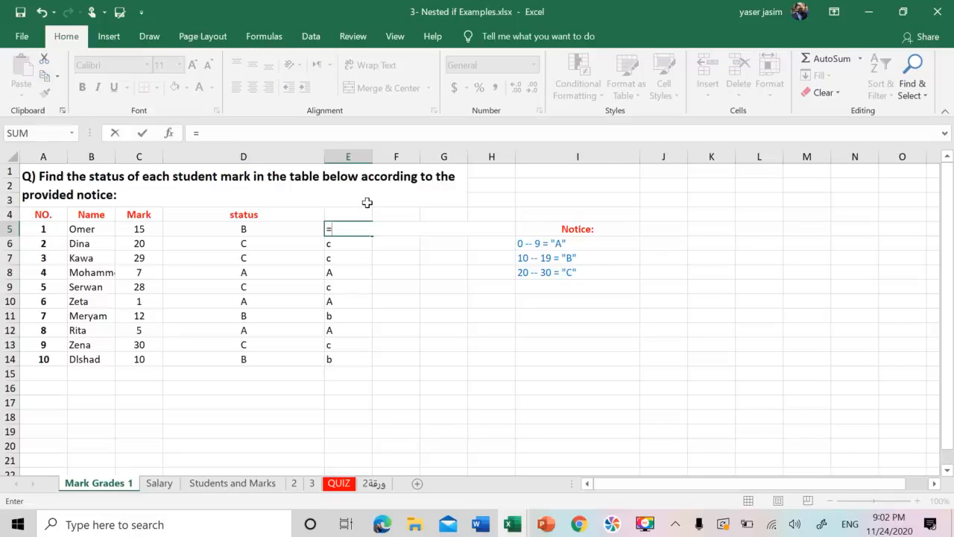
type("if")
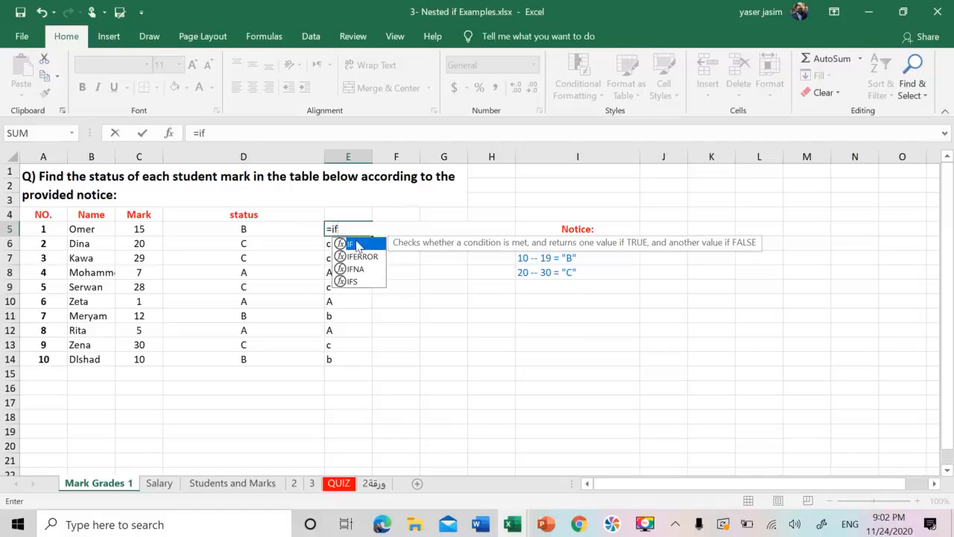
double_click(354, 244)
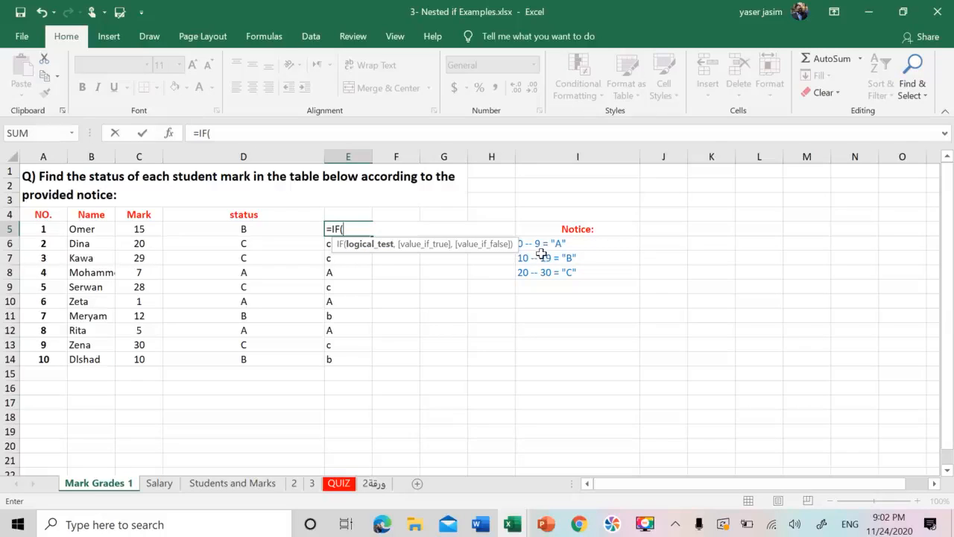
left_click(149, 232)
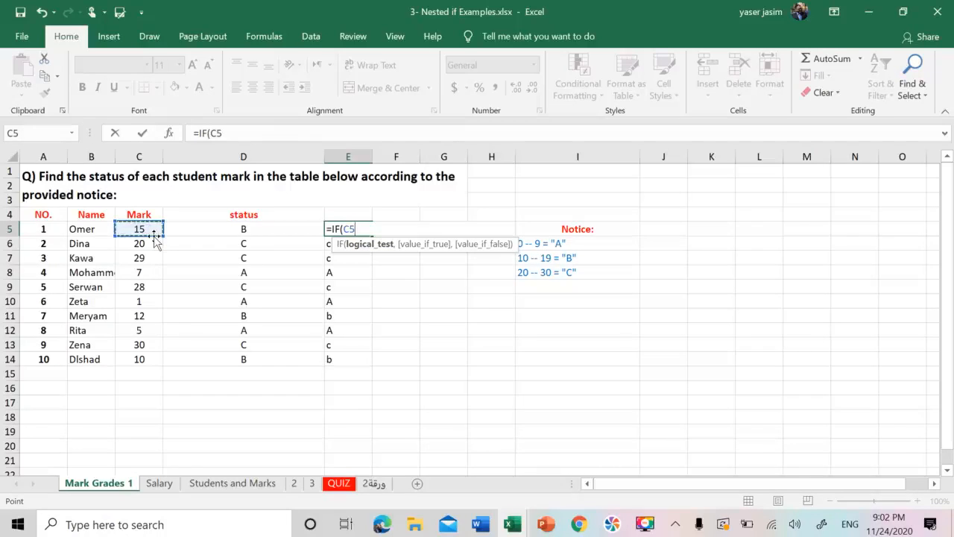
type("<=9")
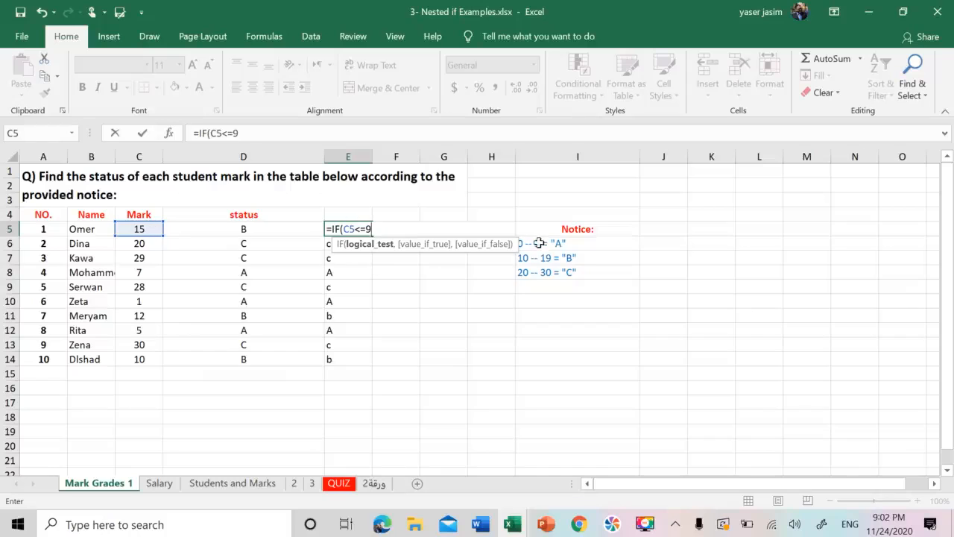
type(",\"A")
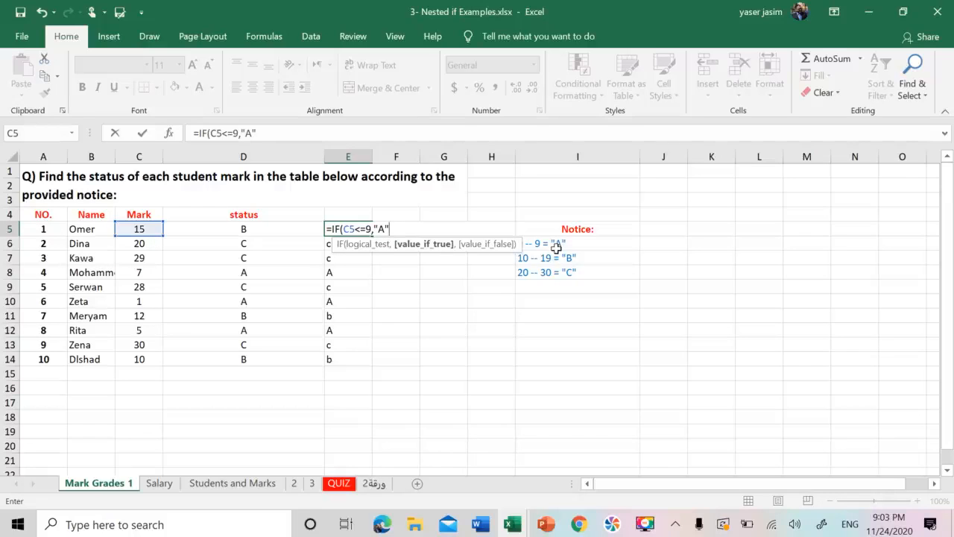
type("\",")
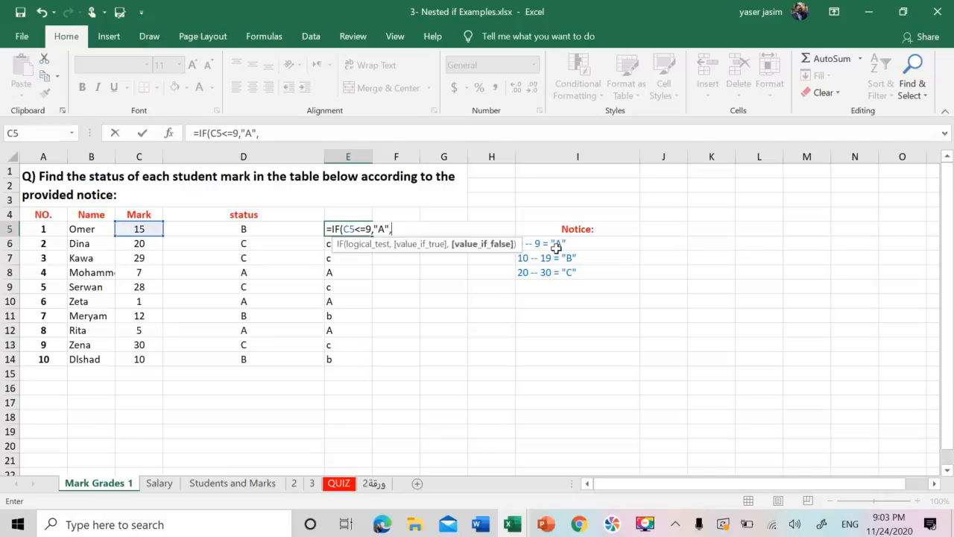
Complete the E5 formula with a nested IF(C5<=19,"B","C") and copy it down to E14
type("if")
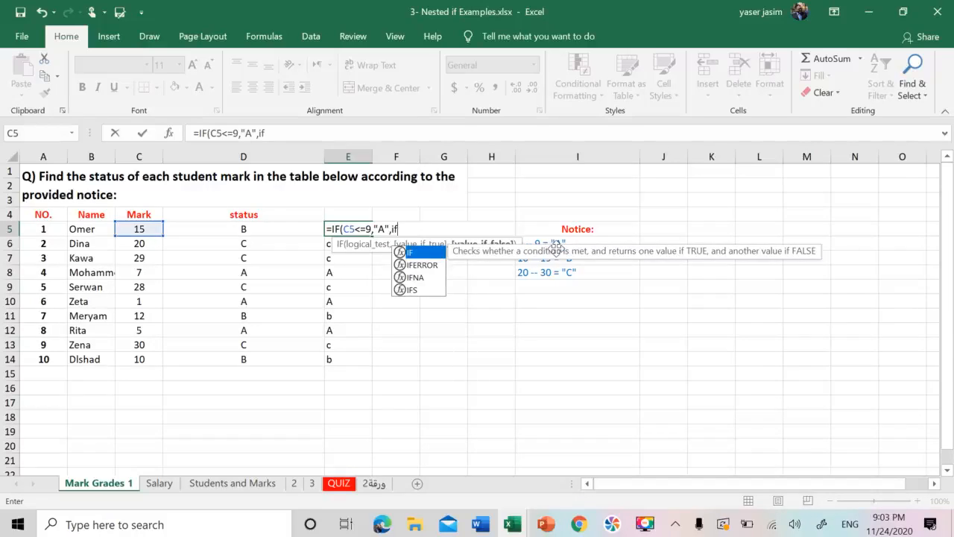
double_click(436, 253)
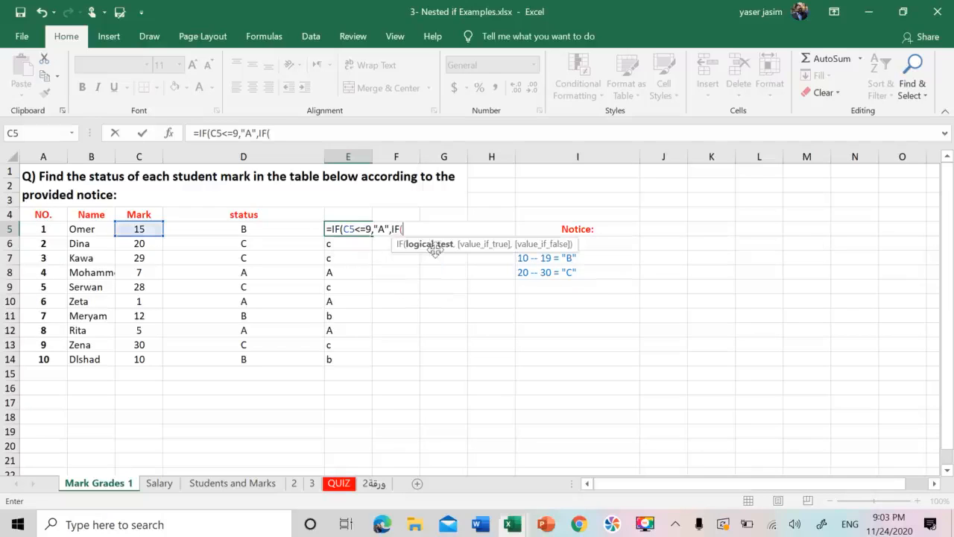
left_click(142, 229)
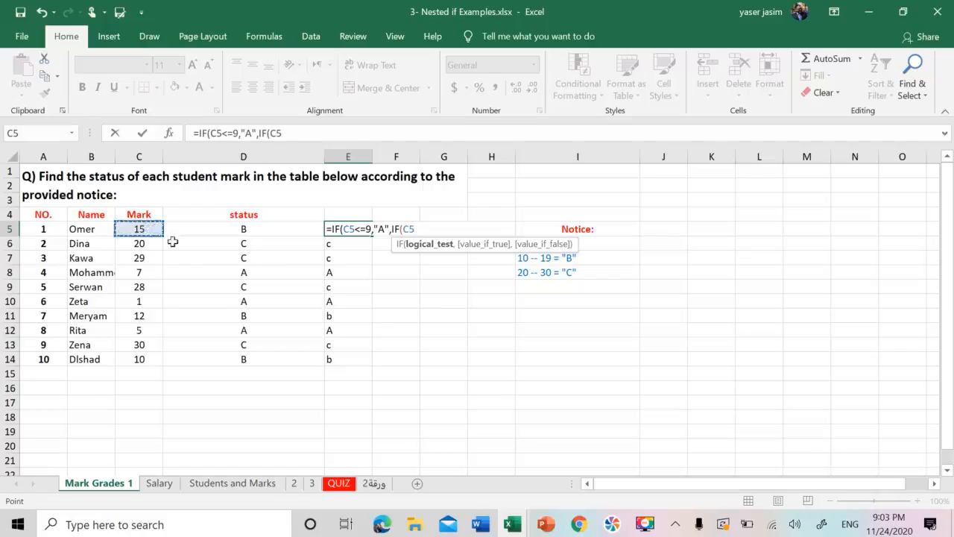
type("<")
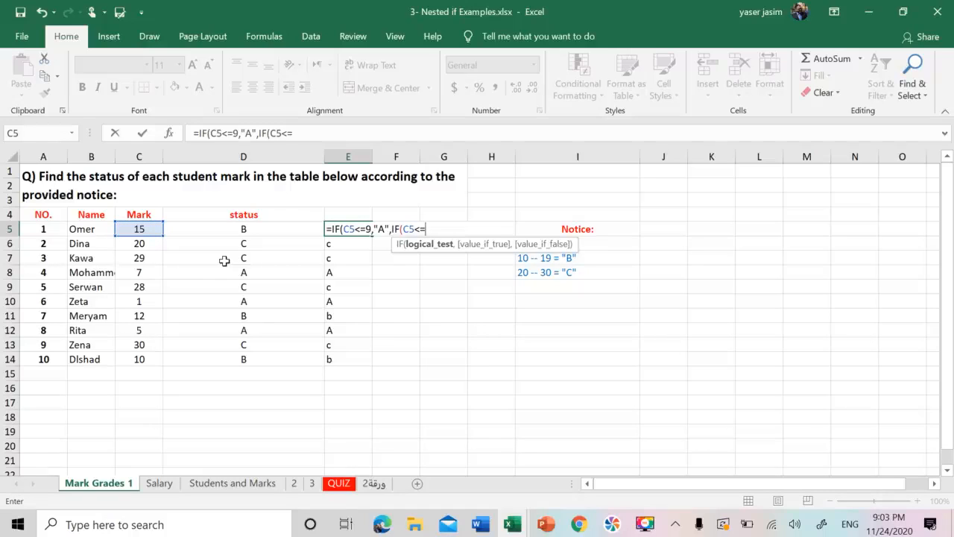
type("=19,")
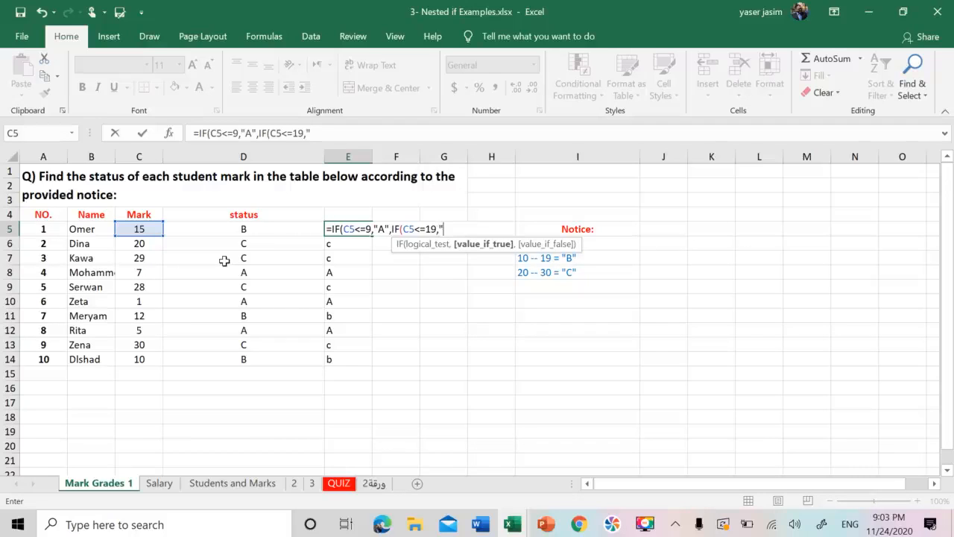
type("\"B\",\"C")
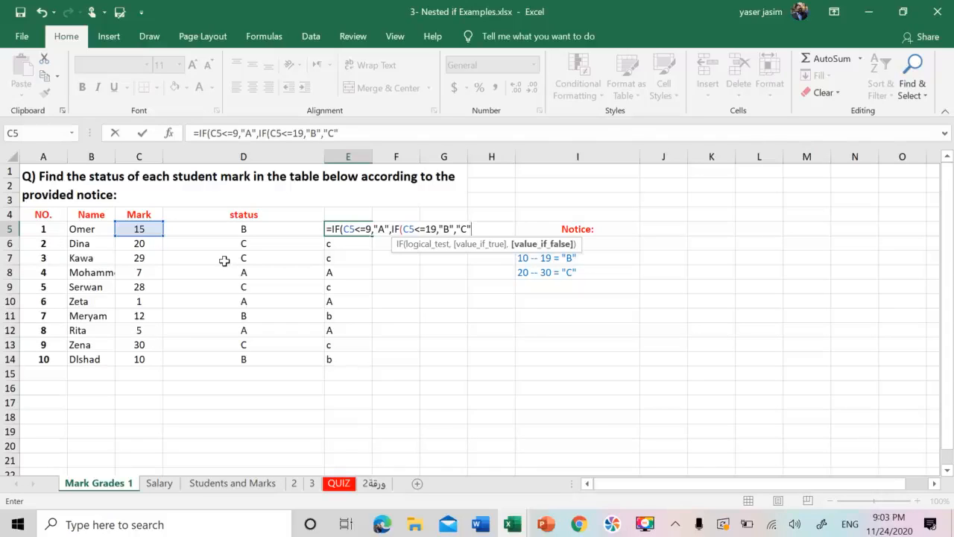
type(")")
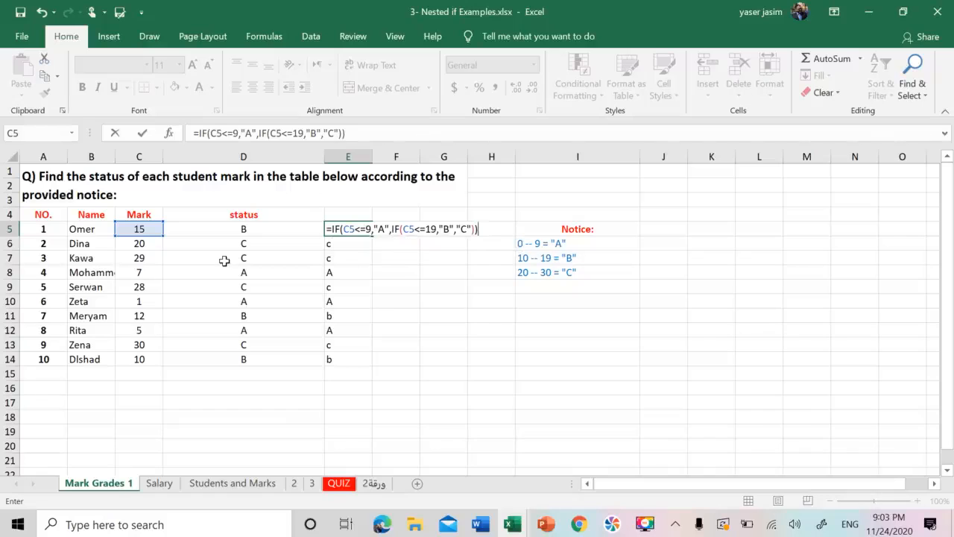
key("Return")
left_click(355, 232)
double_click(371, 235)
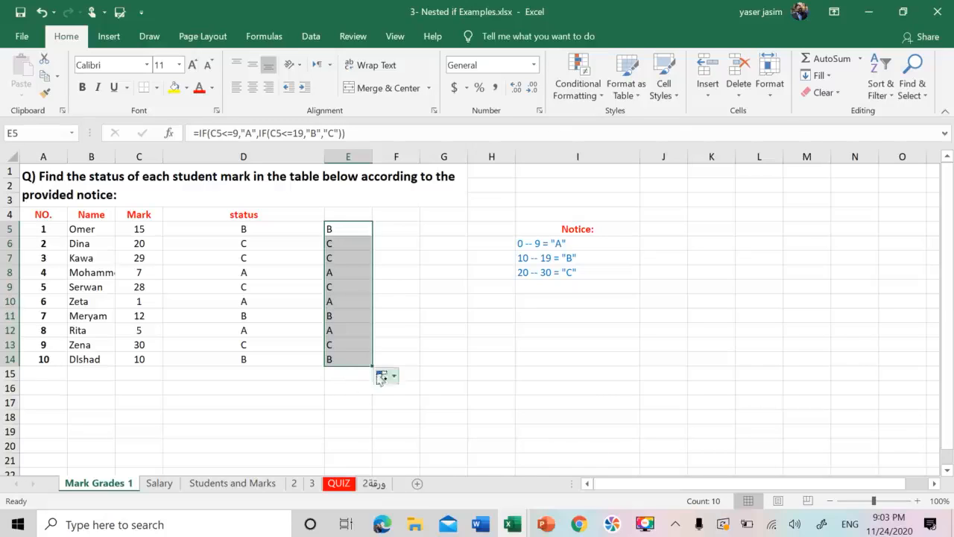
Compare the nested IF formulas and results in D5 and E5
left_click(289, 231)
left_click(345, 242)
left_click(288, 239)
left_click(343, 233)
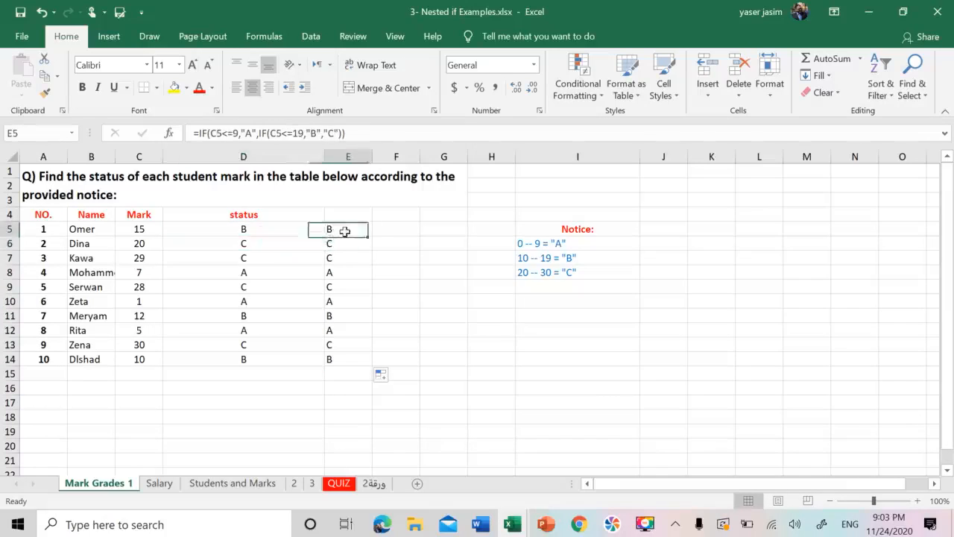
left_click(314, 232)
left_click(336, 228)
left_click(309, 230)
left_click(334, 229)
left_click(315, 234)
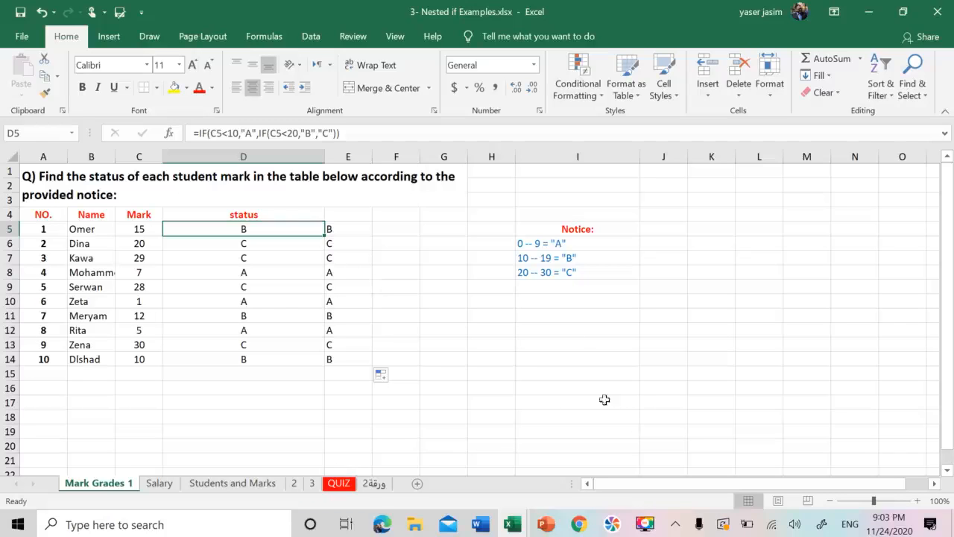
left_click(646, 524)
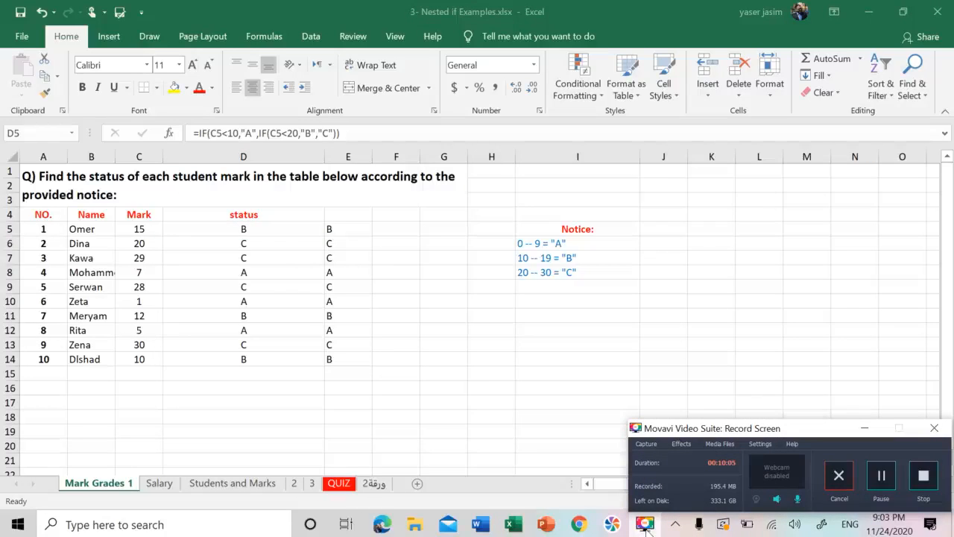
left_click(645, 525)
left_click(646, 524)
left_click(646, 525)
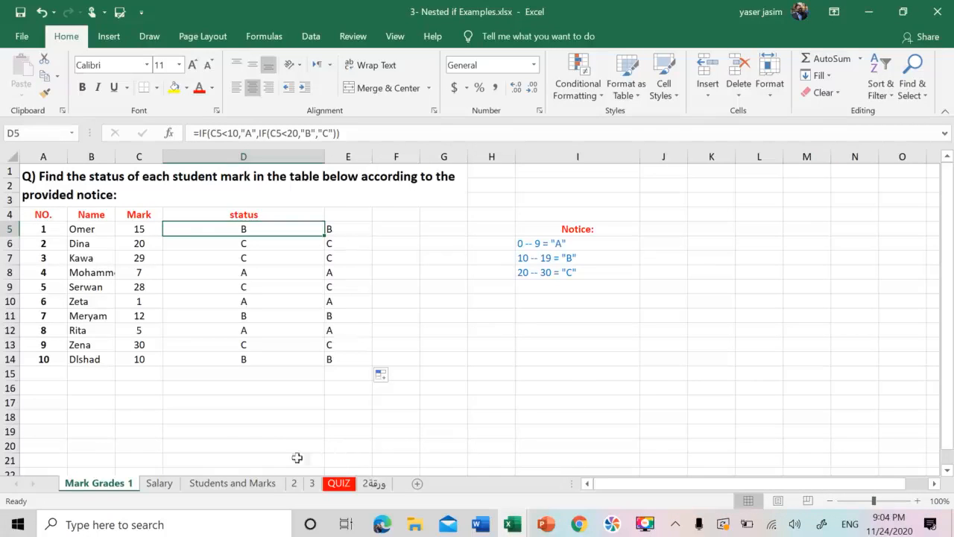
On the Students and Marks sheet, add 100 on a second line under SUM in header cell F2
left_click(157, 484)
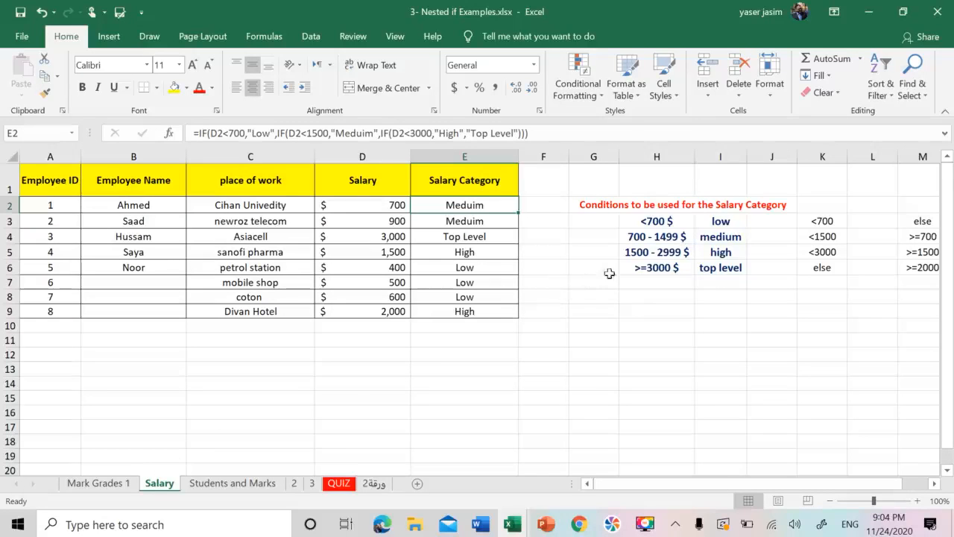
left_click(236, 486)
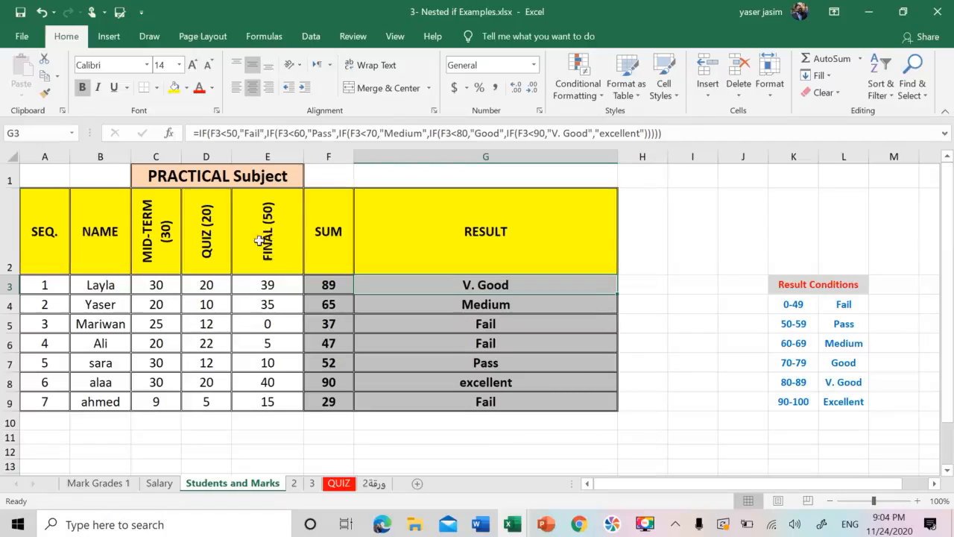
double_click(341, 231)
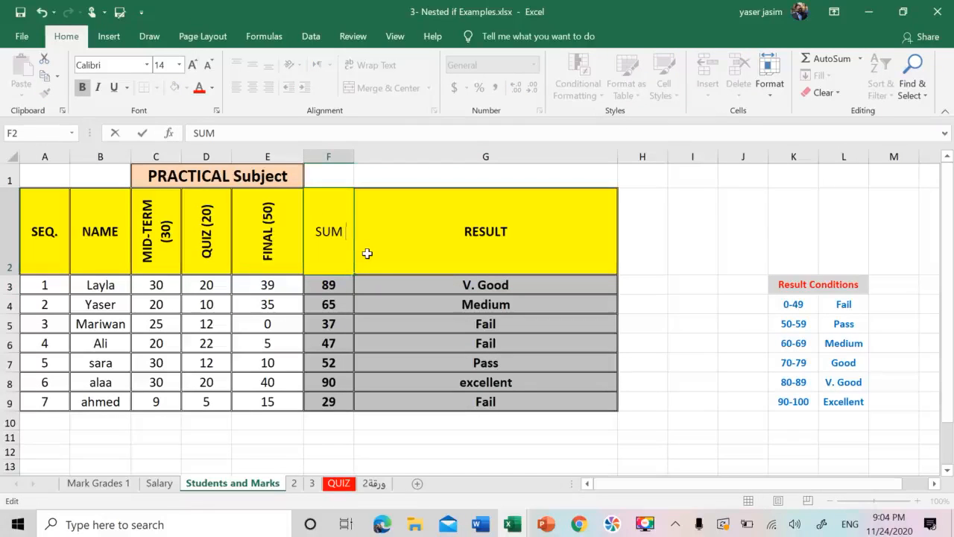
key("alt+Return")
type("100")
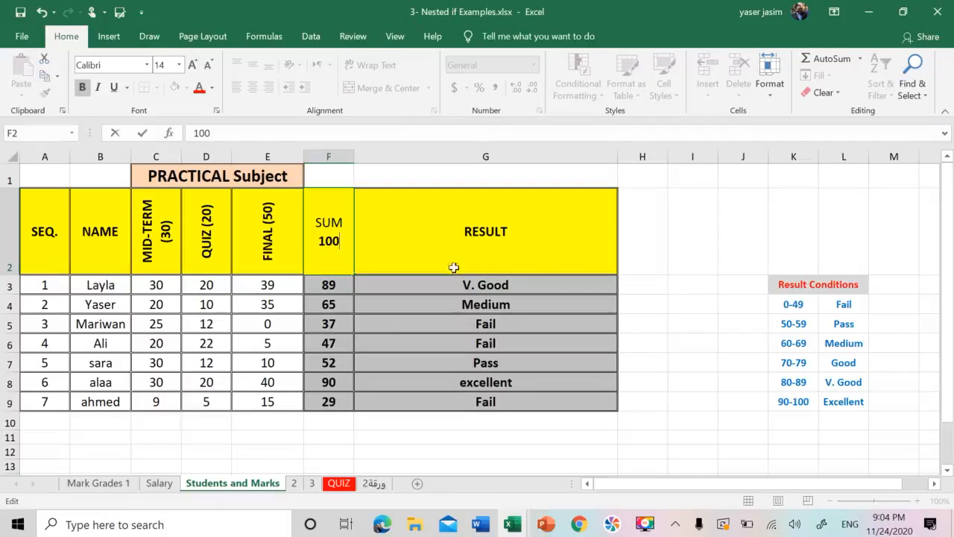
left_click(437, 238)
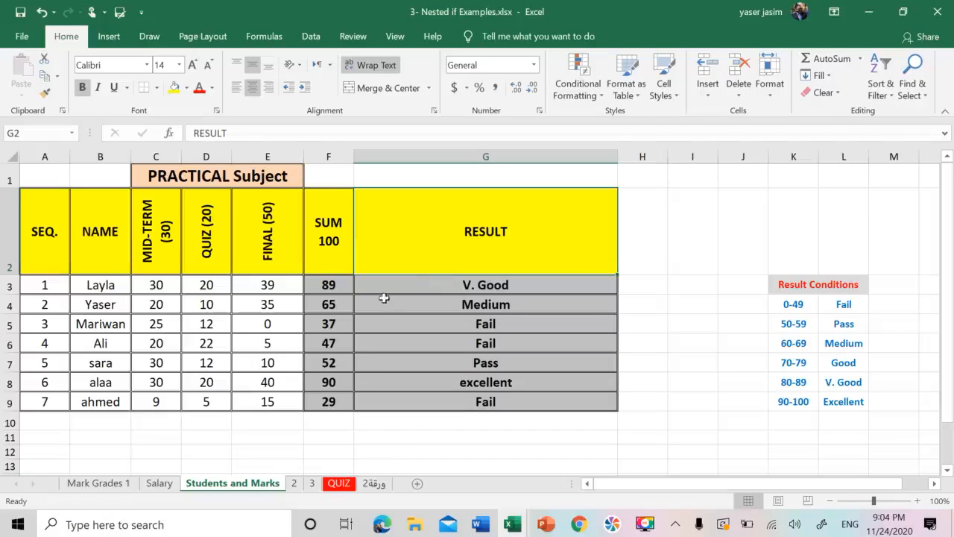
Check the formulas in F3 and G3 and clear the sums and results from F3:G9
left_click(335, 284)
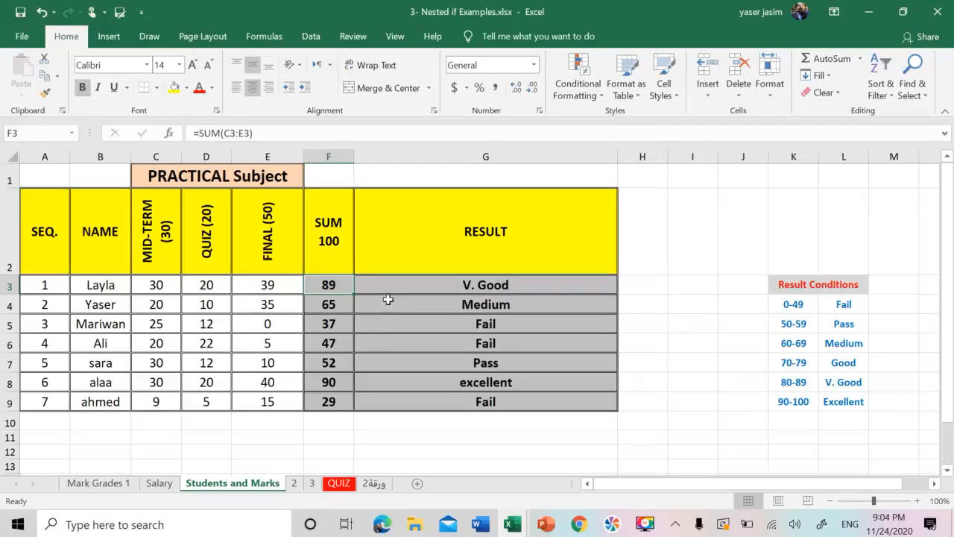
left_click(439, 282)
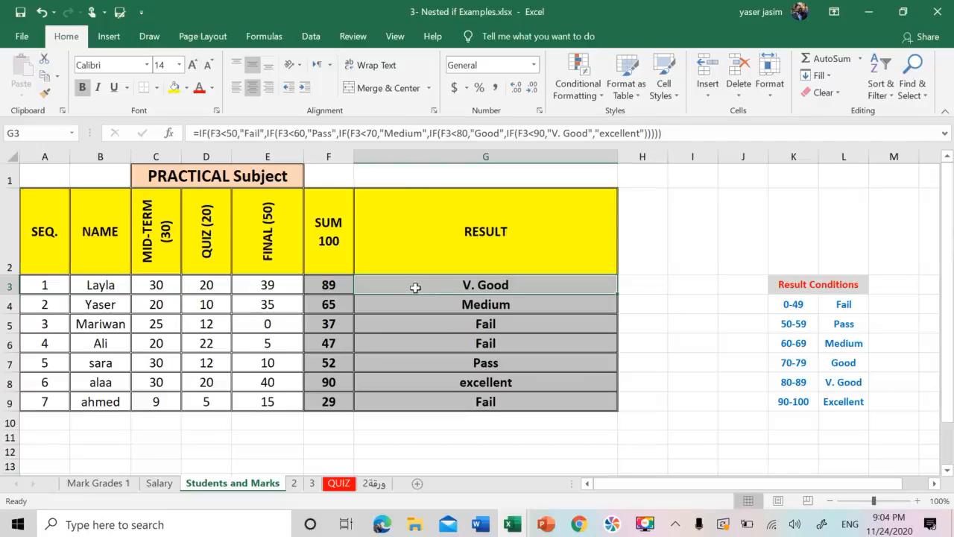
left_click_drag(340, 284, 449, 401)
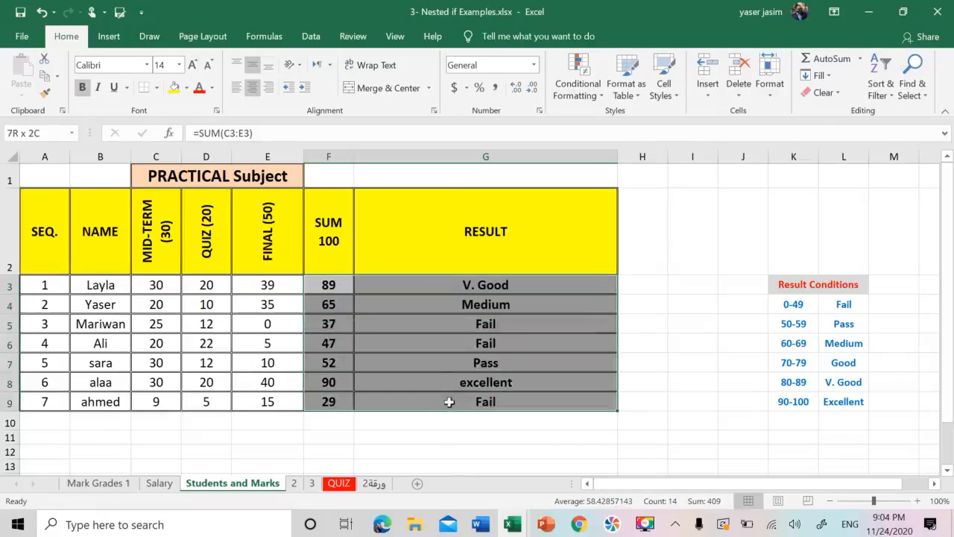
key("Delete")
left_click(718, 399)
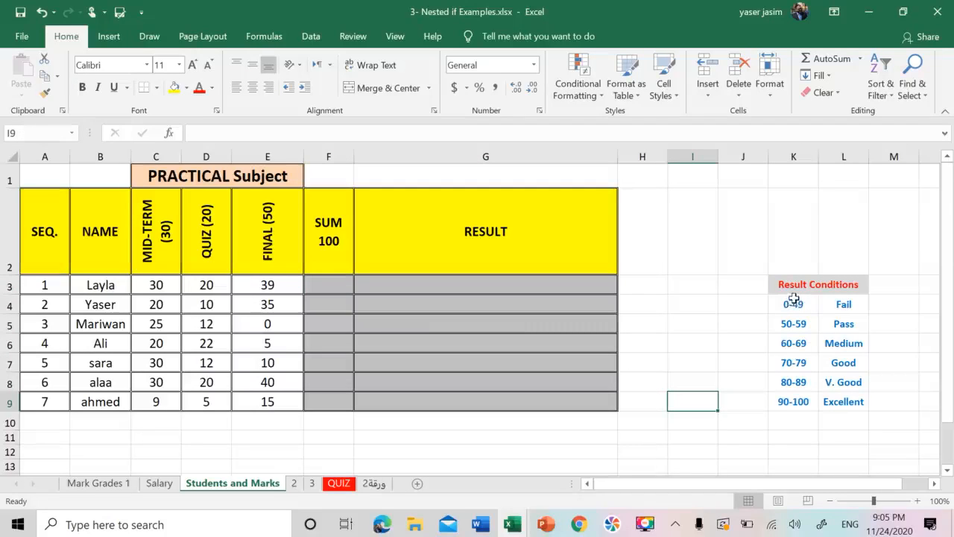
Total the mid-term, quiz and final marks in F3 with SUM(C3:E3) and copy the formula down to F9
left_click_drag(802, 304, 847, 399)
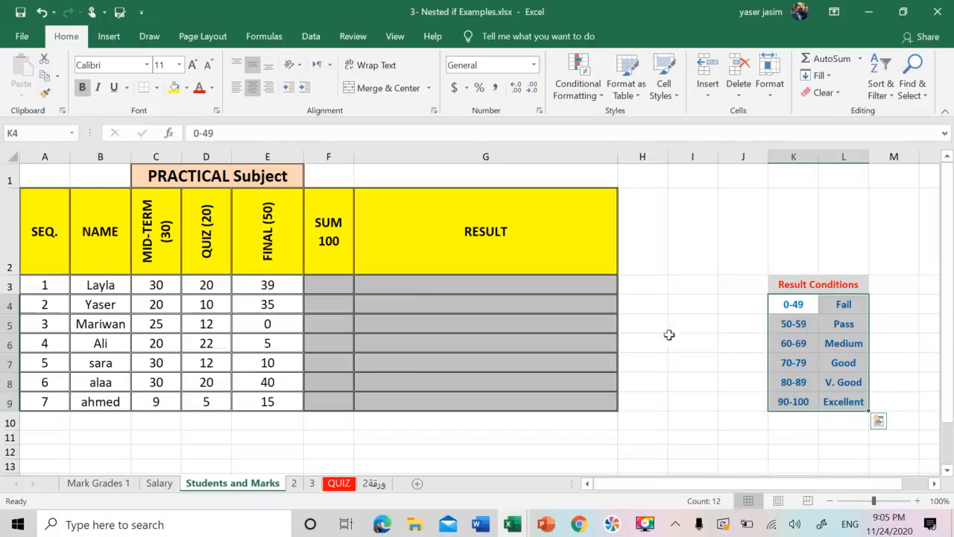
left_click(326, 285)
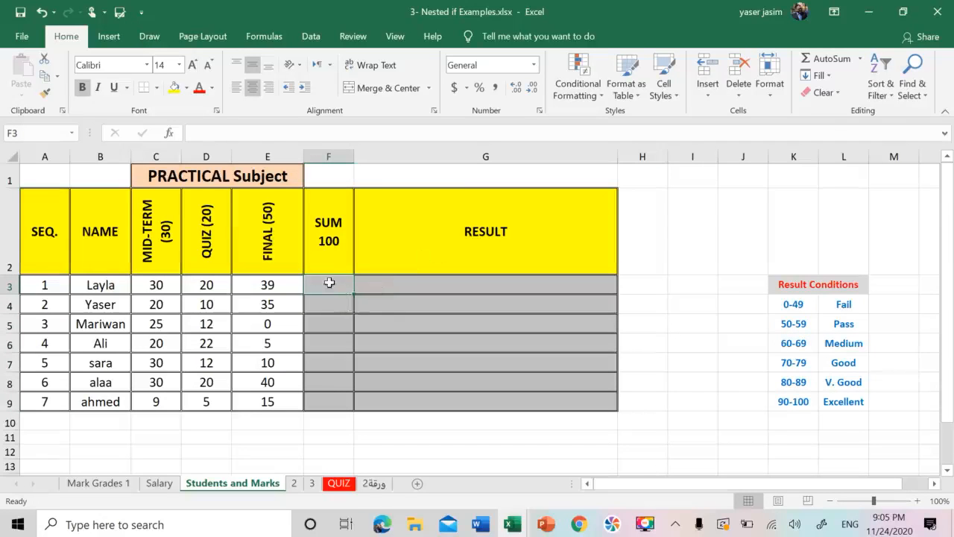
left_click(860, 58)
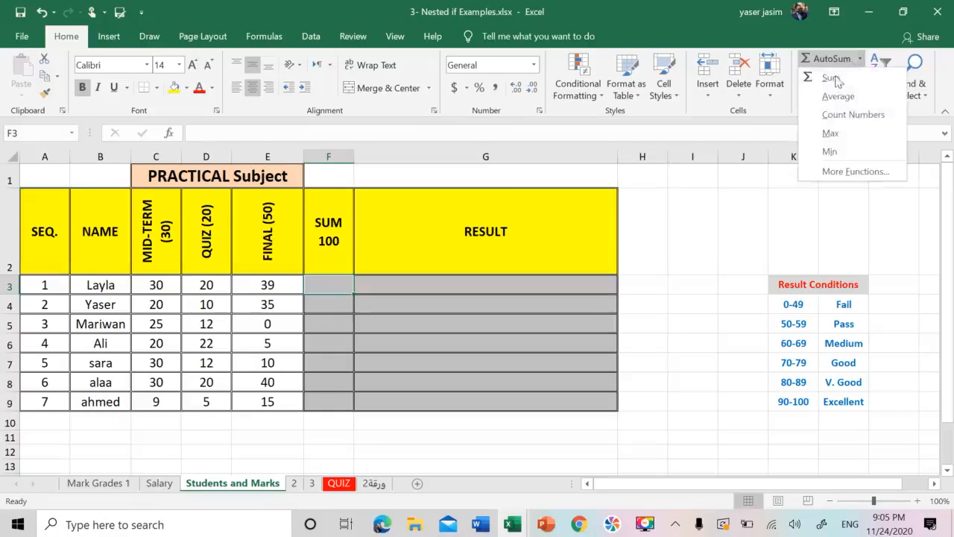
left_click(835, 79)
left_click_drag(164, 284, 251, 282)
key("Return")
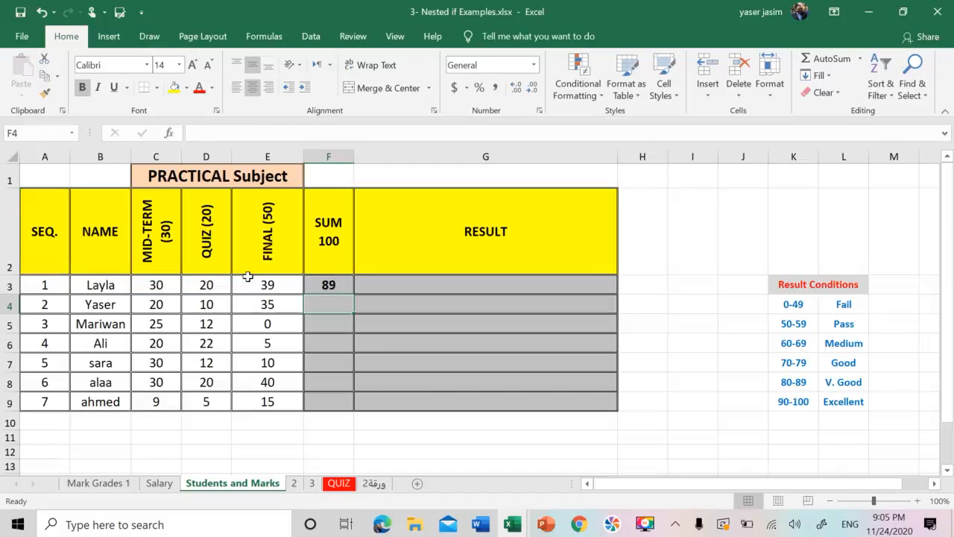
left_click(326, 284)
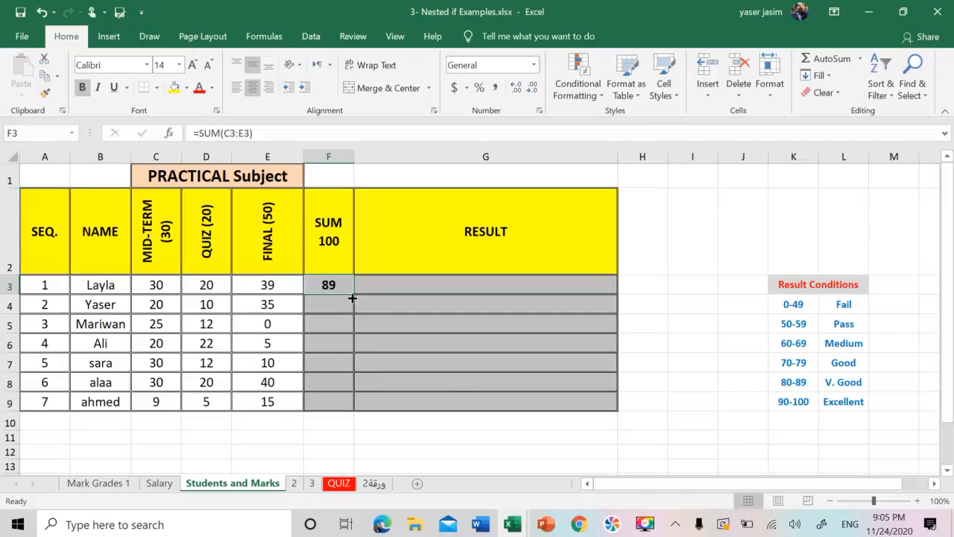
double_click(351, 298)
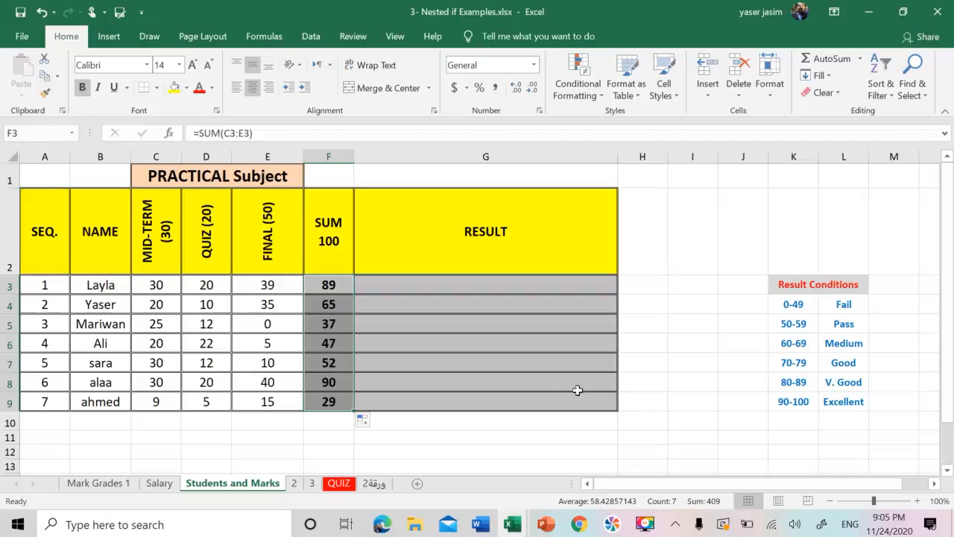
Review the score ranges and their grades in the Result Conditions table, K4:L9
left_click(482, 287)
left_click(844, 306)
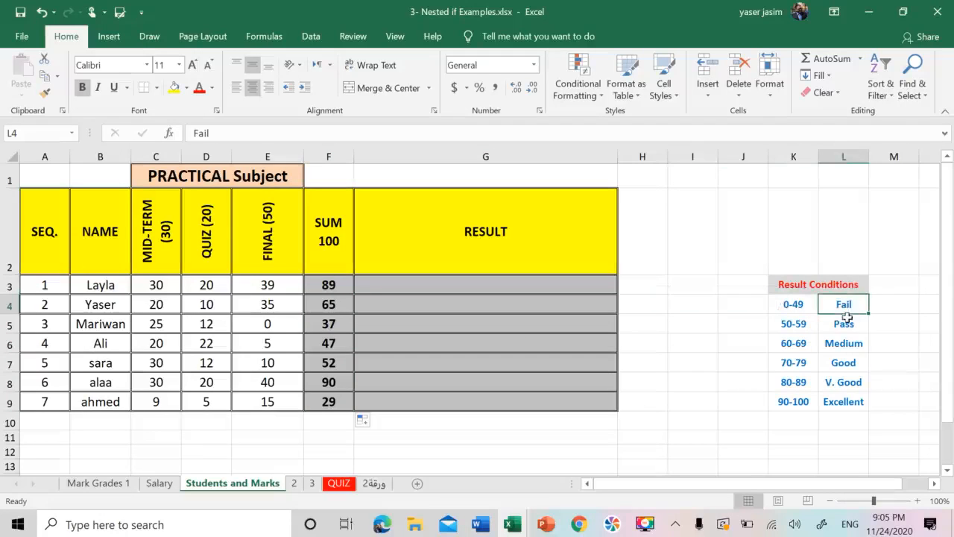
left_click_drag(793, 305, 861, 392)
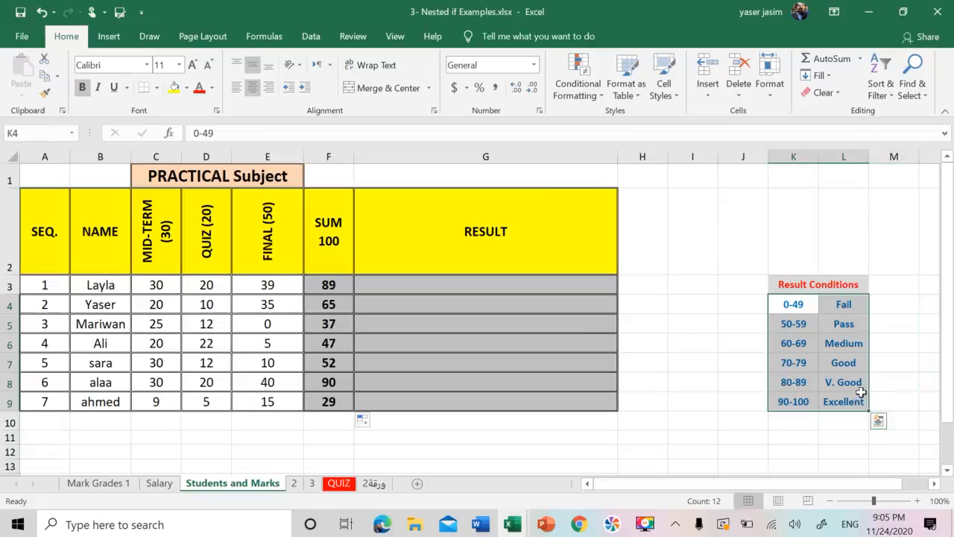
left_click(541, 298)
left_click(542, 284)
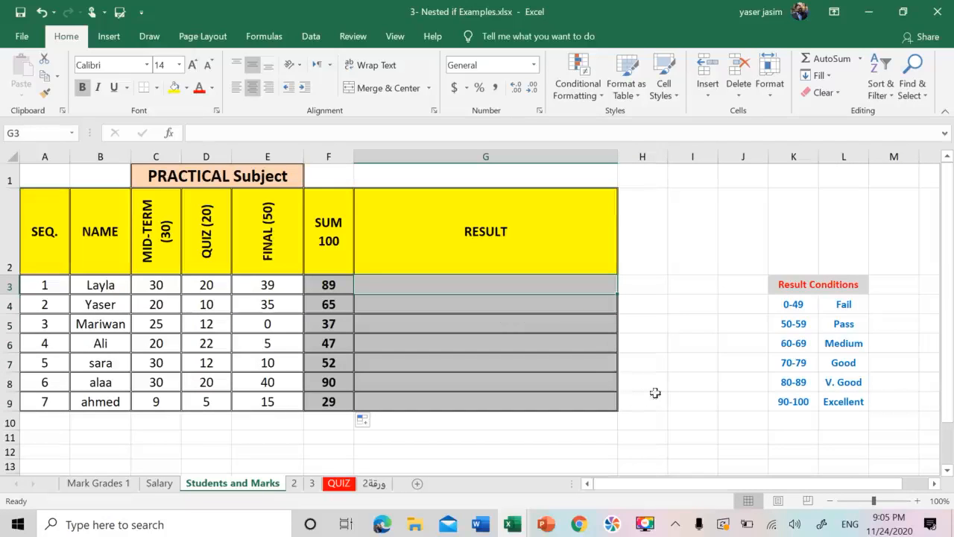
left_click_drag(792, 304, 796, 402)
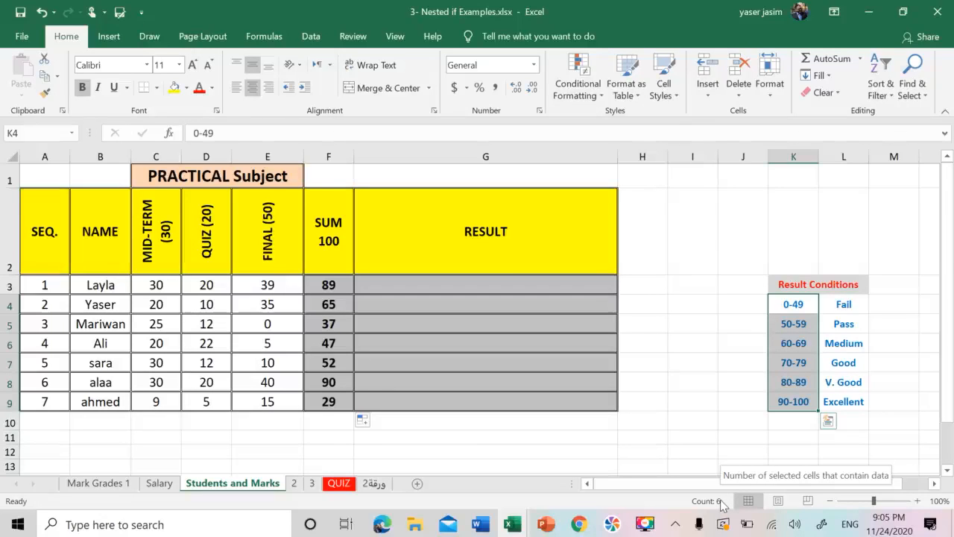
Start a formula in G3 with an IF that tests F3<50 and returns "Fail" when true
left_click(412, 288)
type("=")
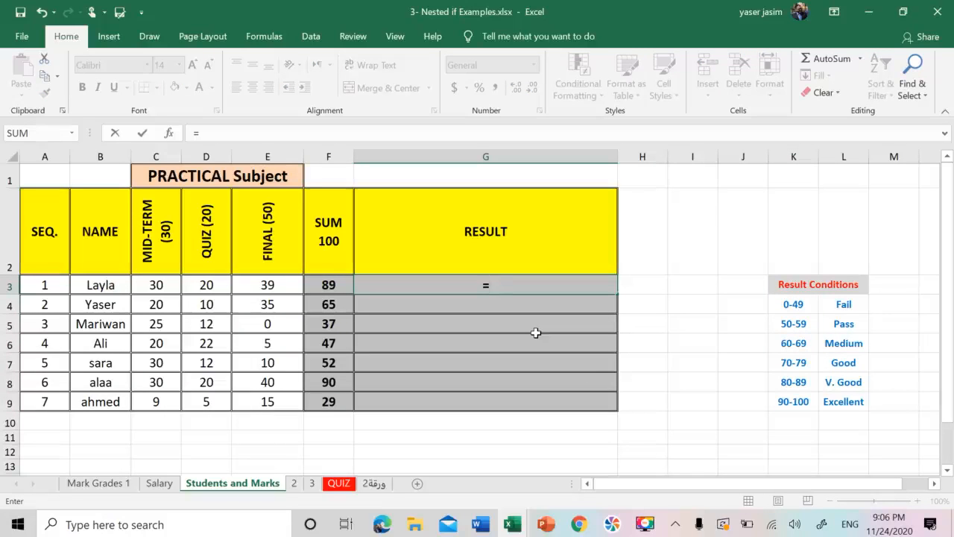
type("if")
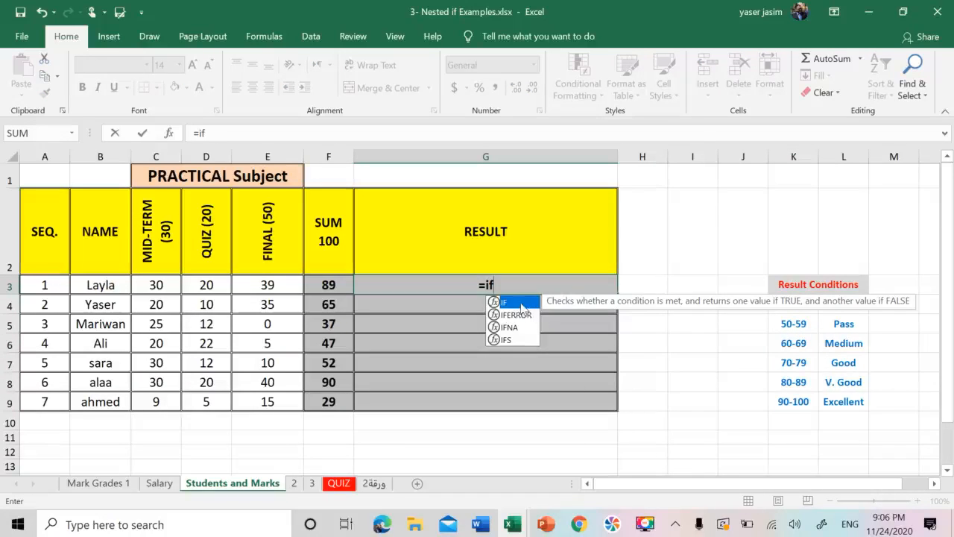
key("Tab")
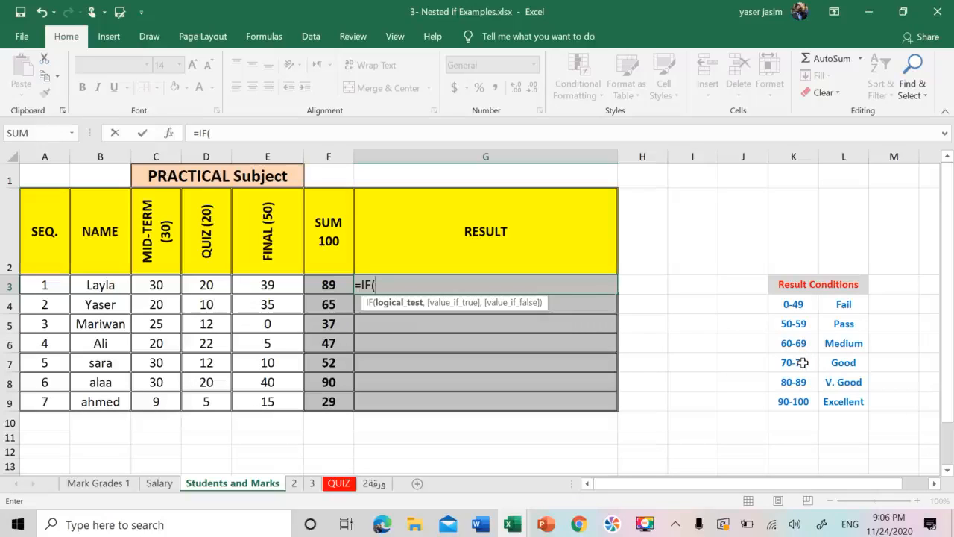
left_click(321, 288)
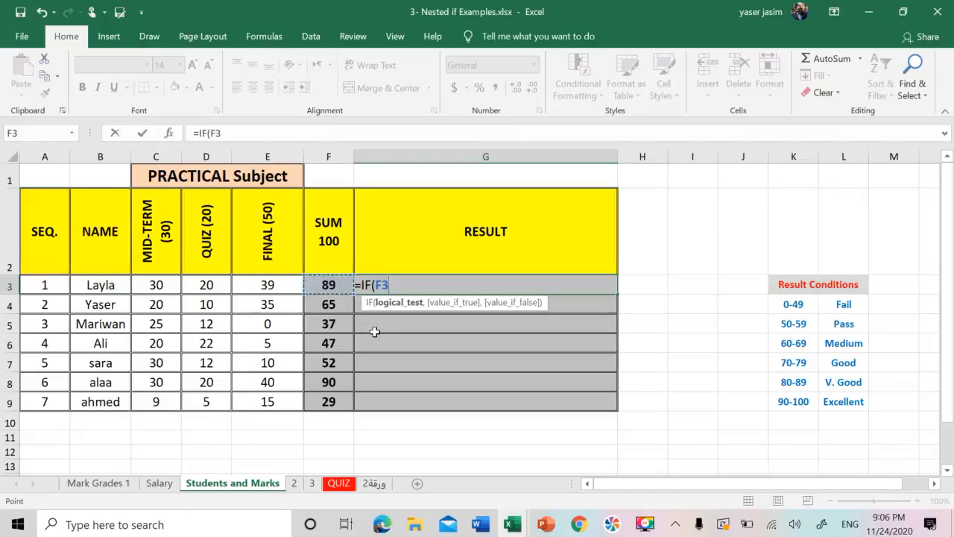
type("<")
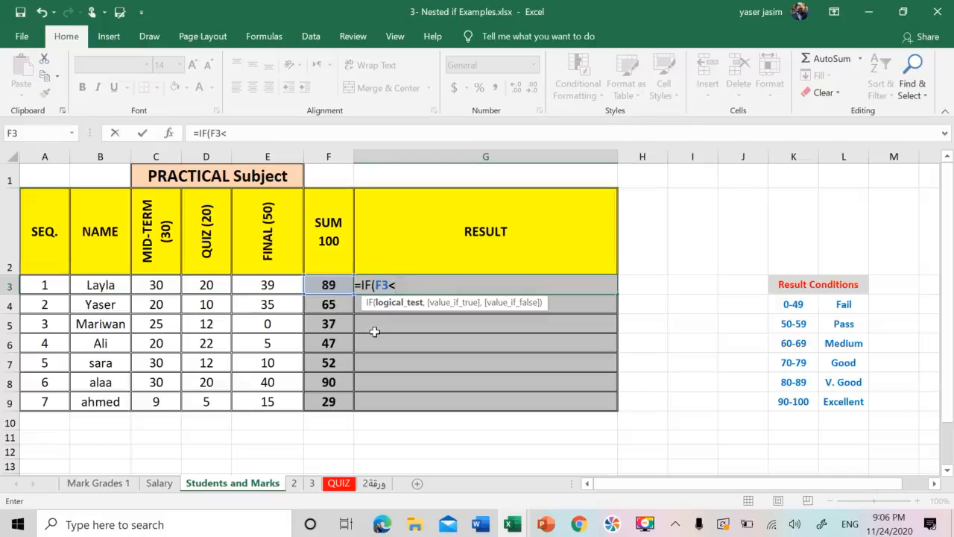
type("50")
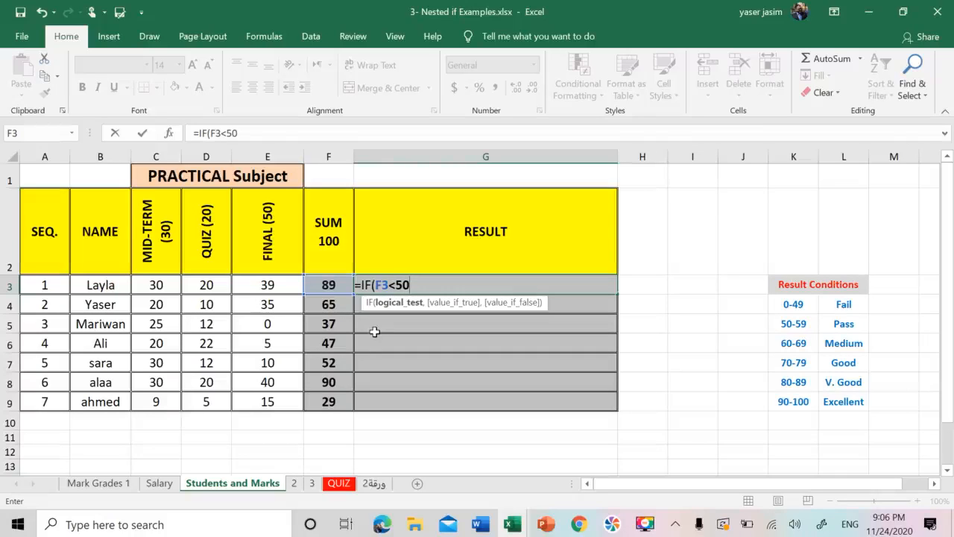
type(",")
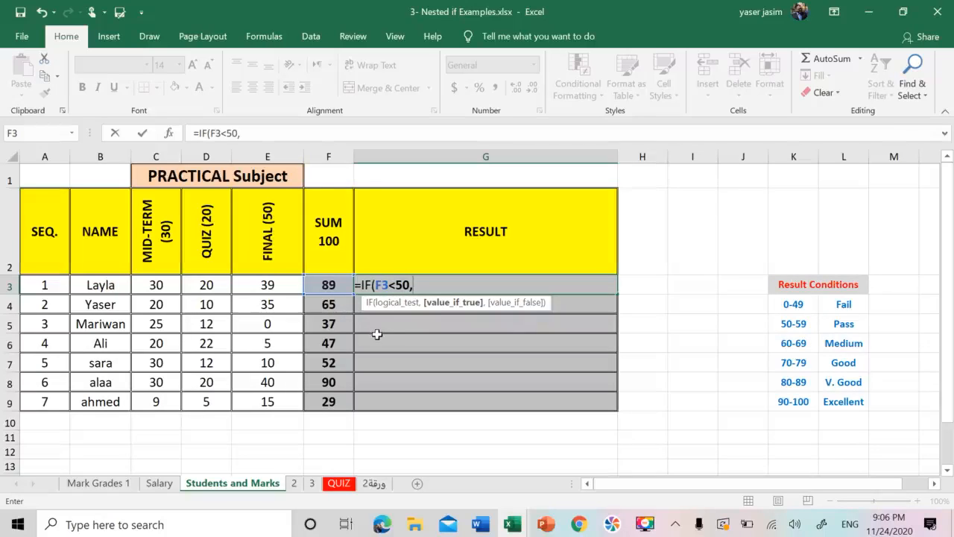
type("\"Fail")
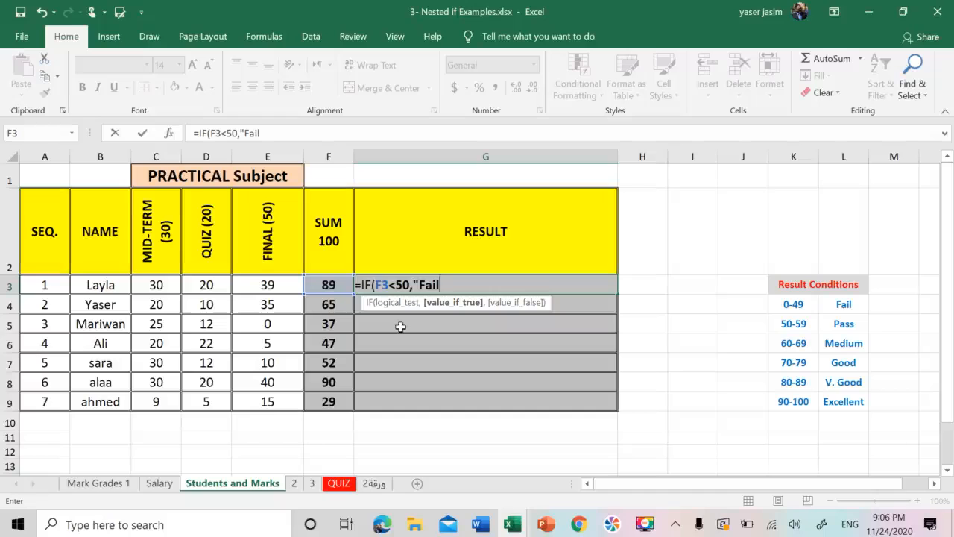
type("\",")
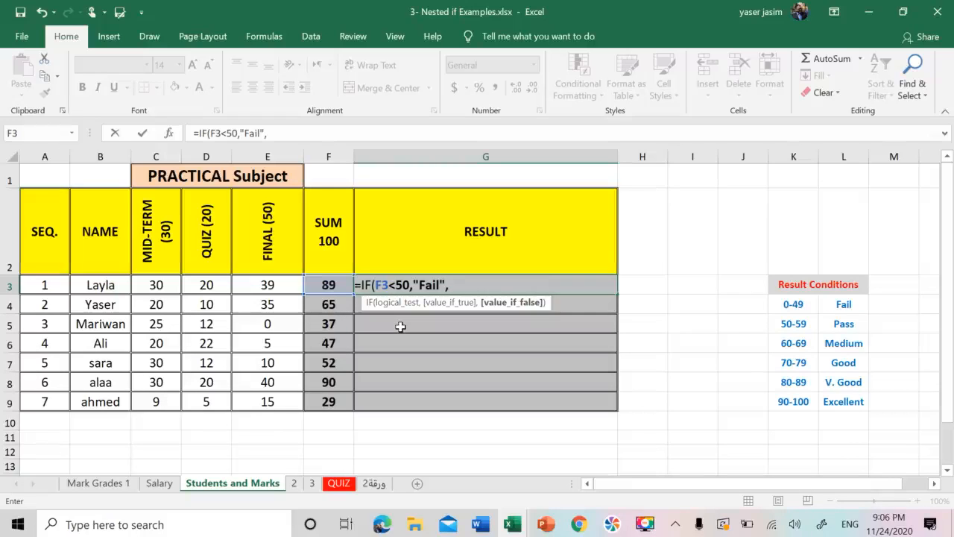
Nest a second IF in the G3 formula that tests F3<60 and returns "Pass" when true
type("if")
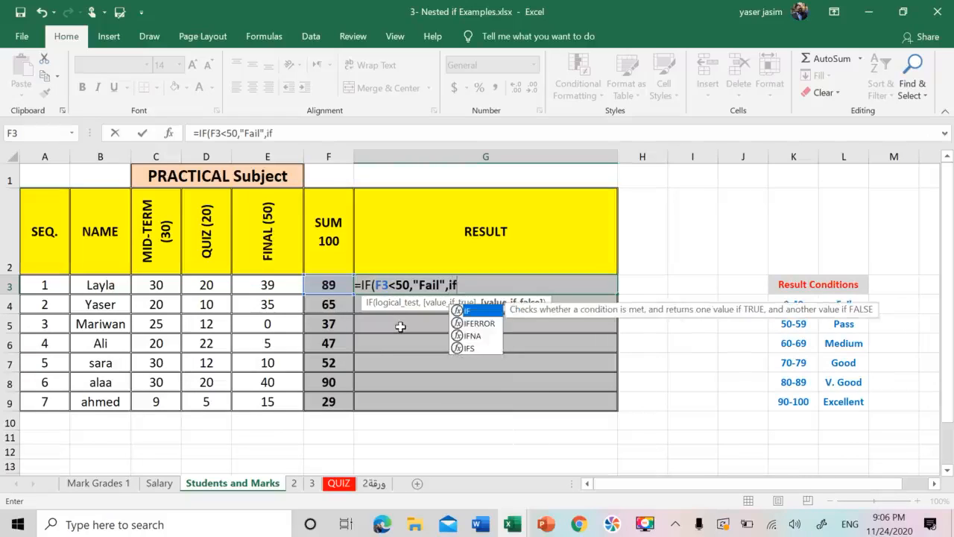
double_click(469, 310)
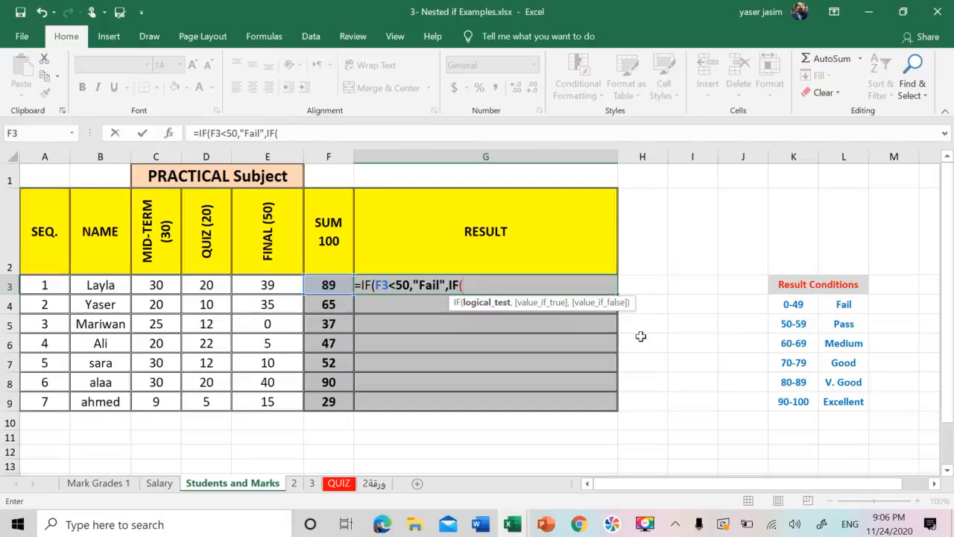
left_click(338, 283)
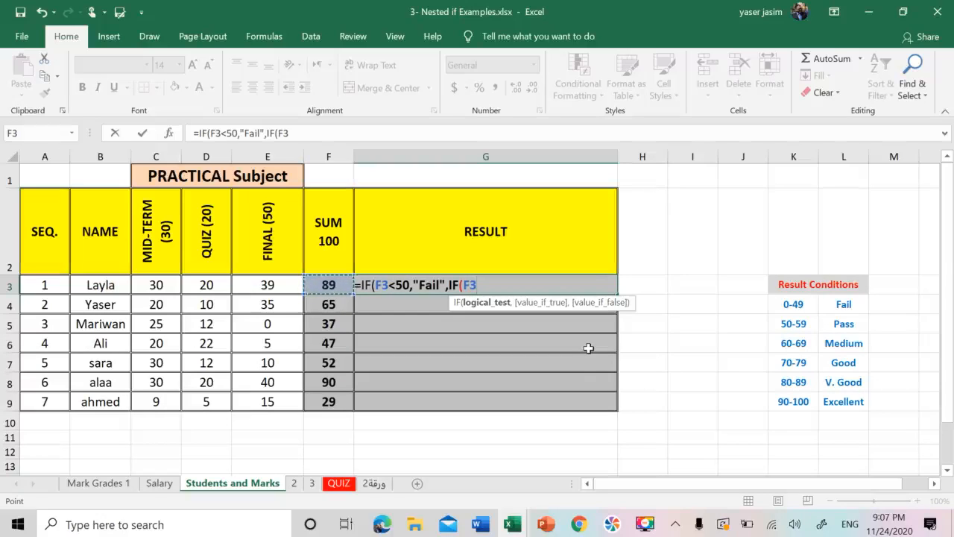
type("<")
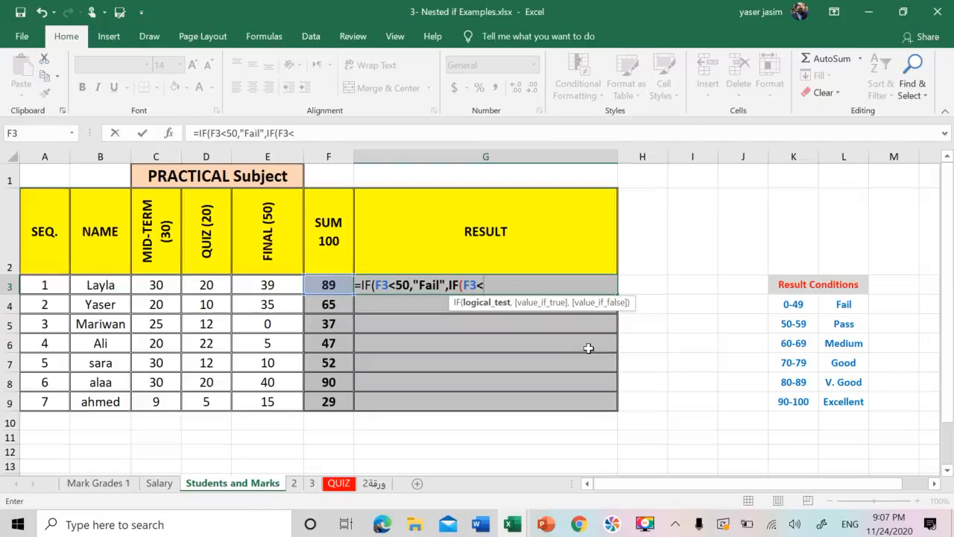
type("60")
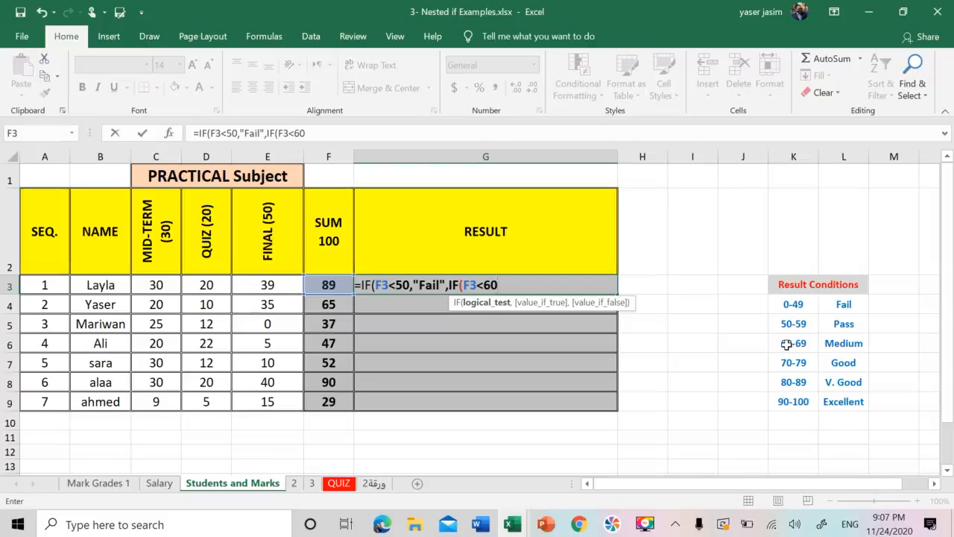
type(",")
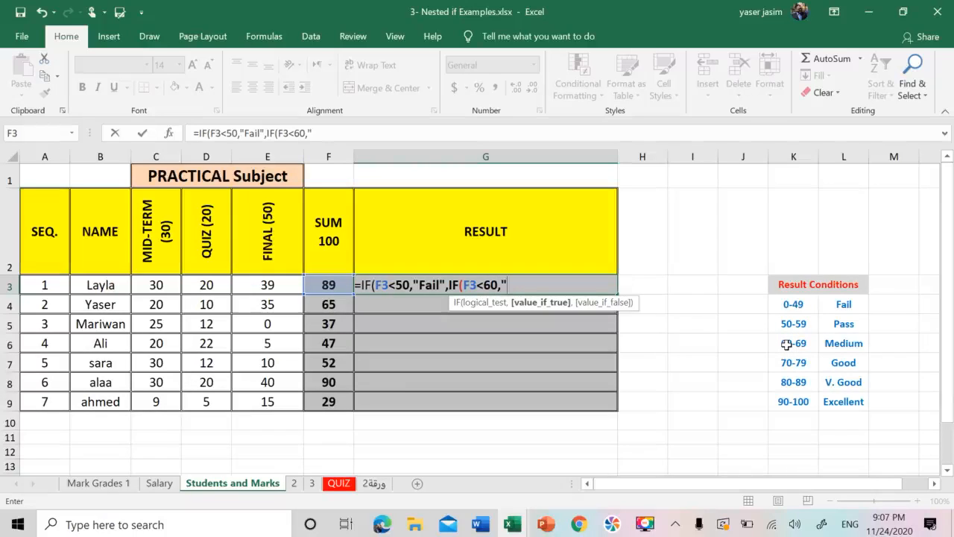
type("\"Pa")
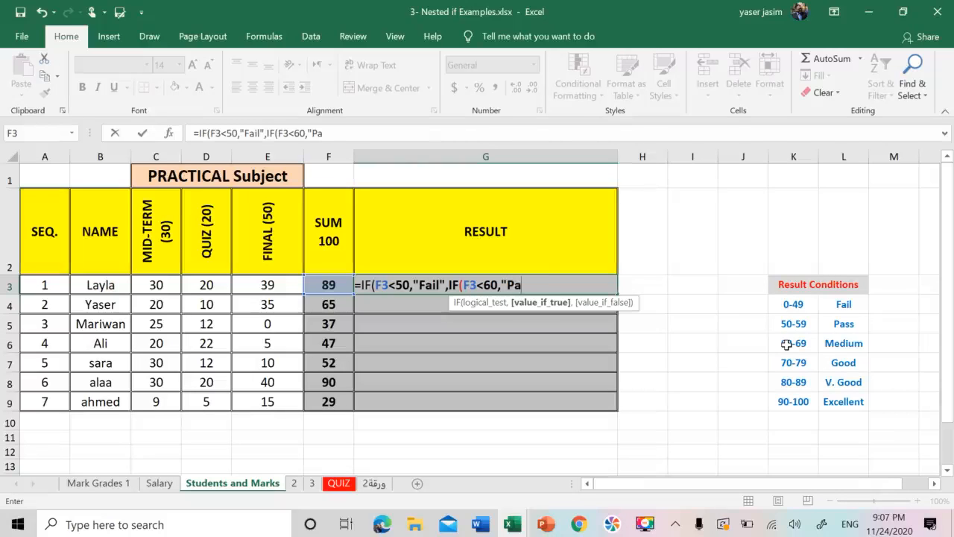
type("ss\",")
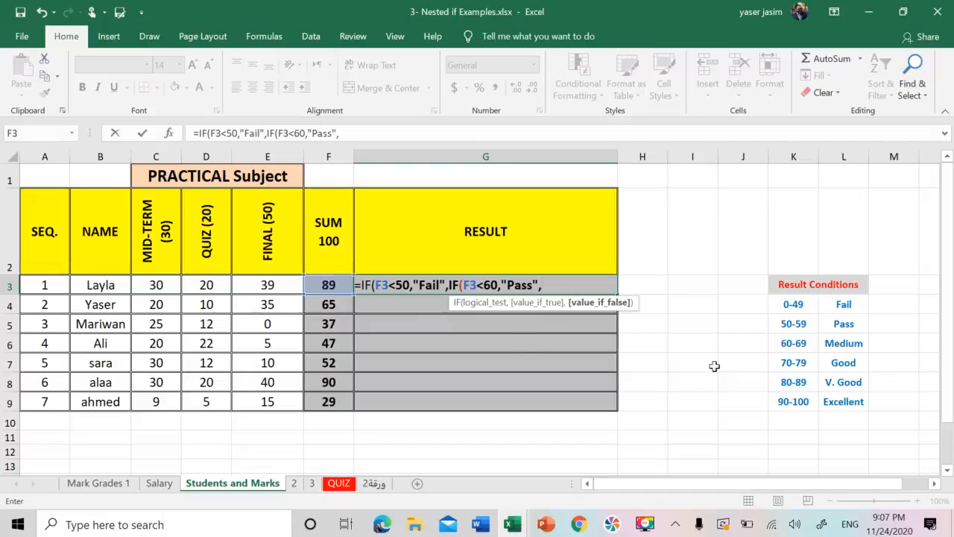
Nest a third IF in the G3 formula that tests F3<70 and returns "Medium" when true
type("if")
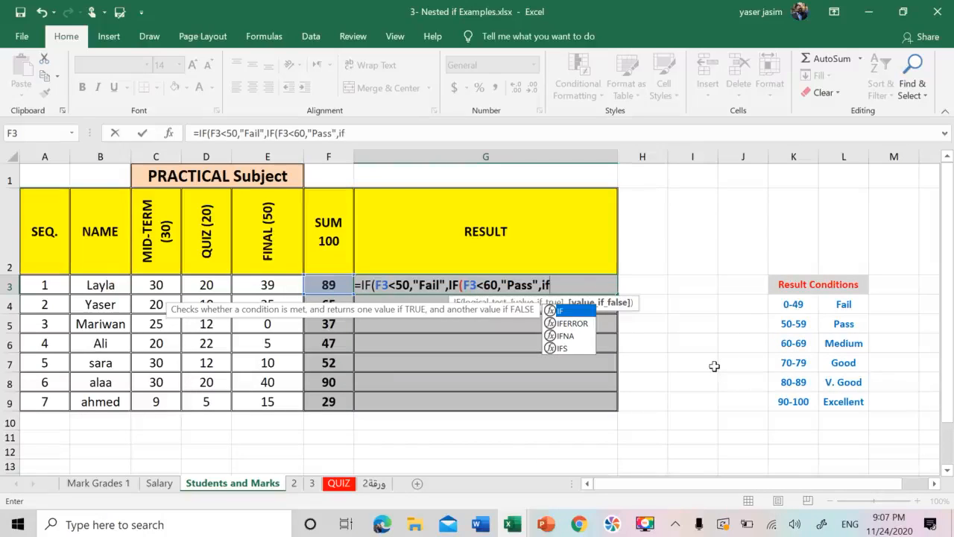
double_click(581, 313)
left_click(322, 284)
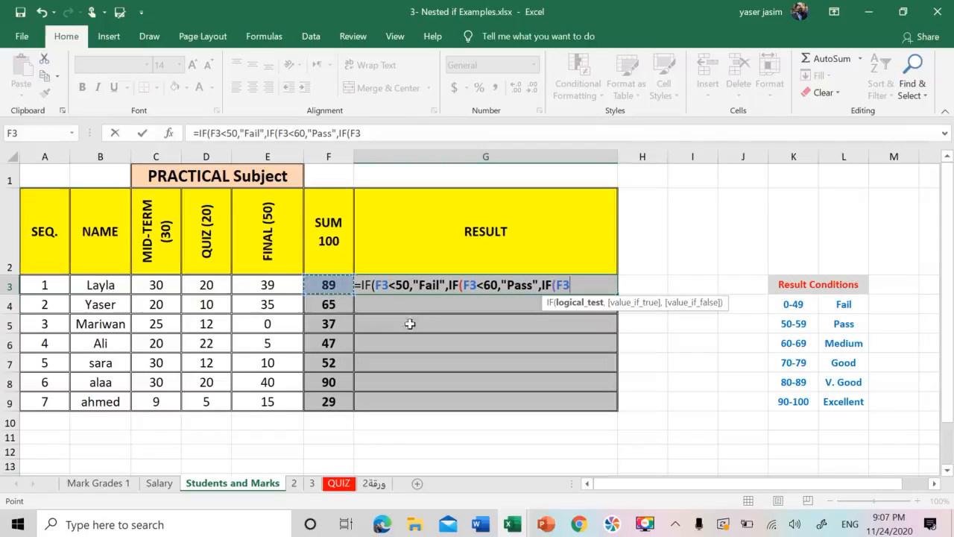
type("<")
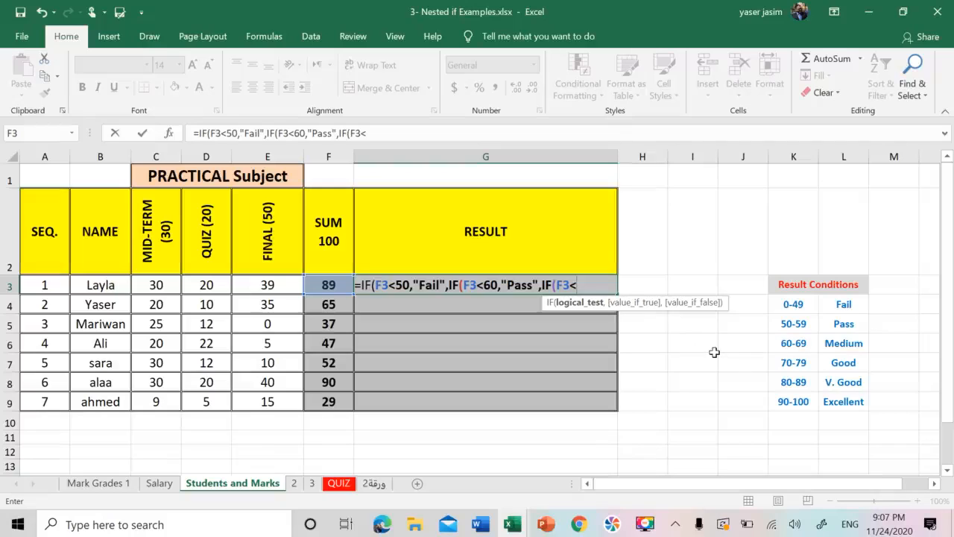
type("70,")
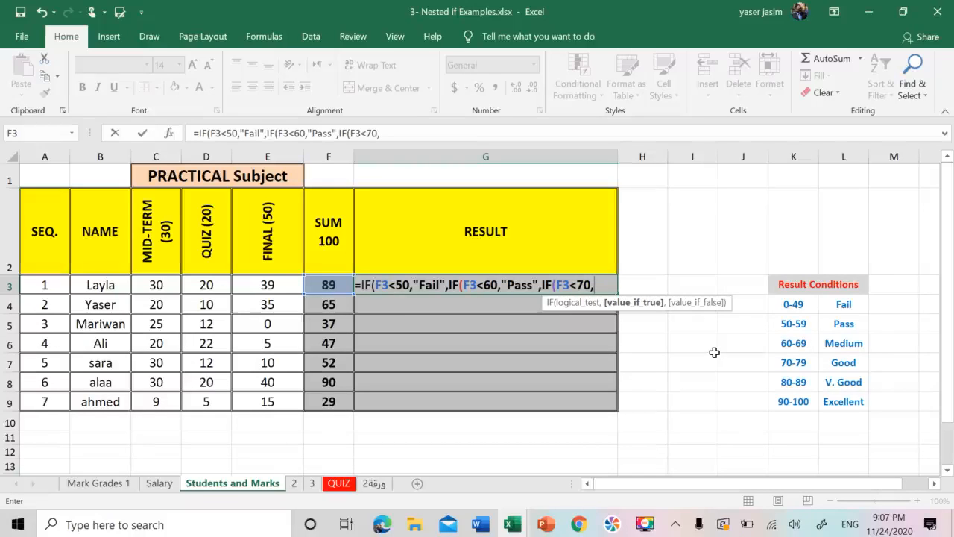
type("\"Med")
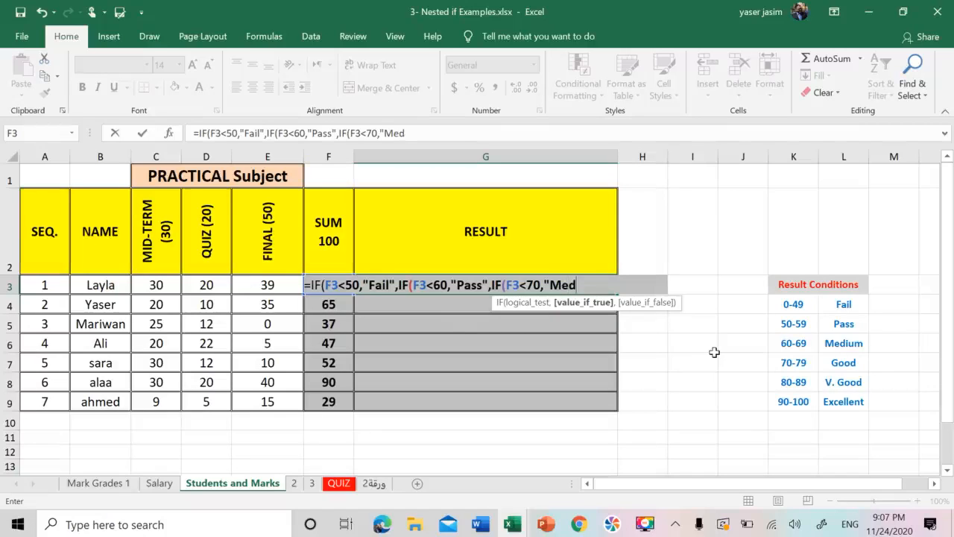
type("ium\",")
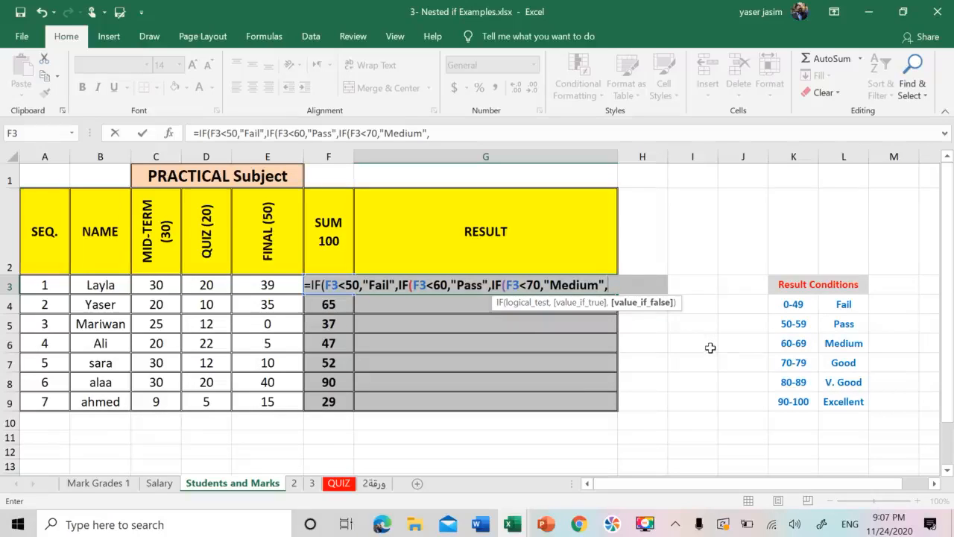
Nest a fourth IF in the G3 formula that tests F3<80 and returns "Good" when true
type("if")
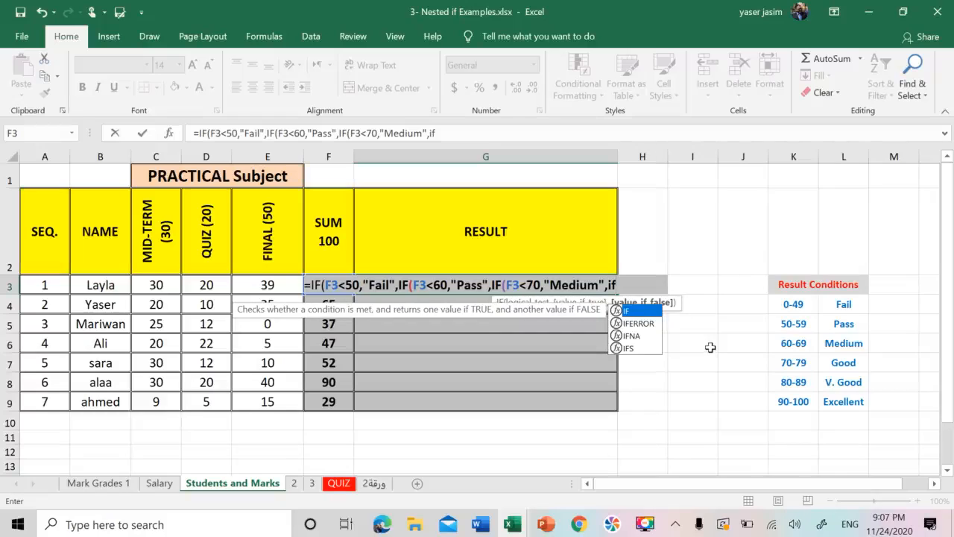
double_click(640, 312)
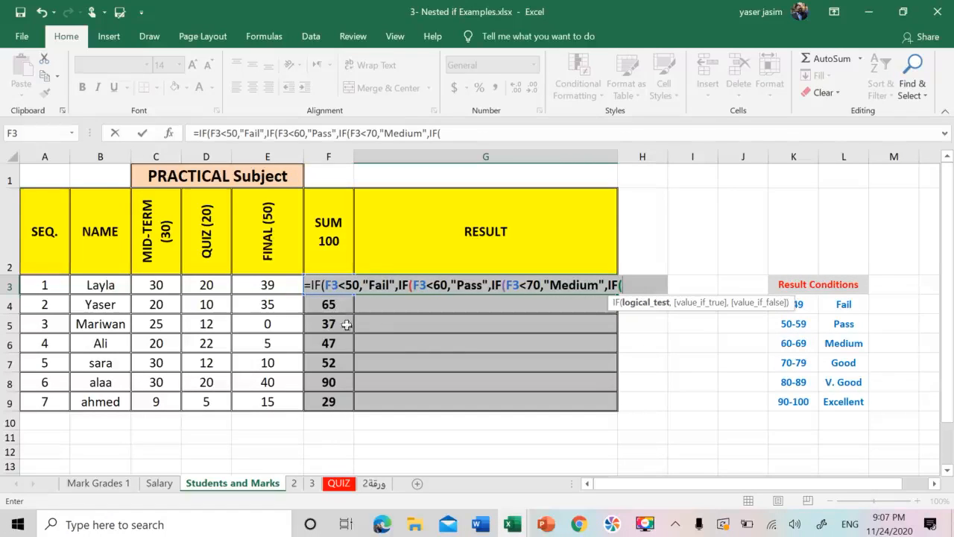
type("f3")
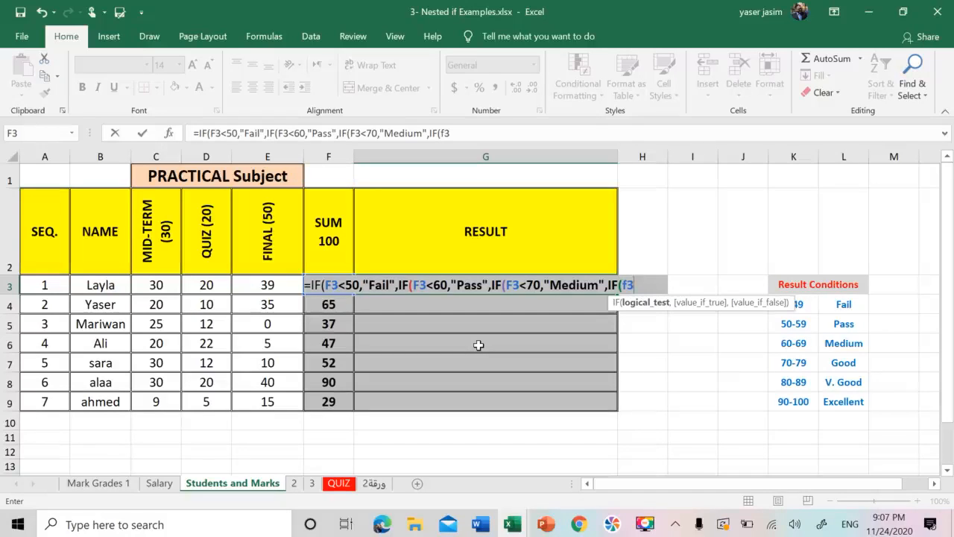
type("<80,")
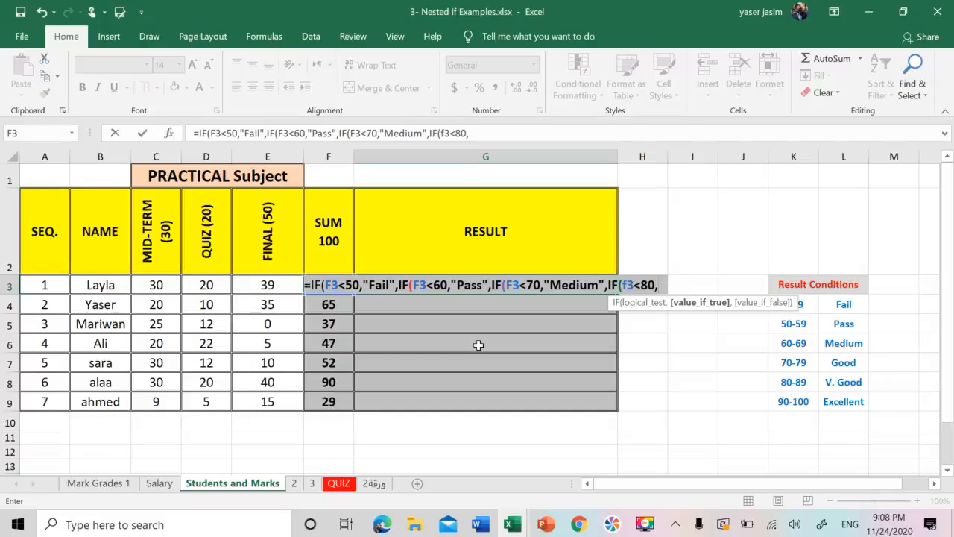
type("\"Good")
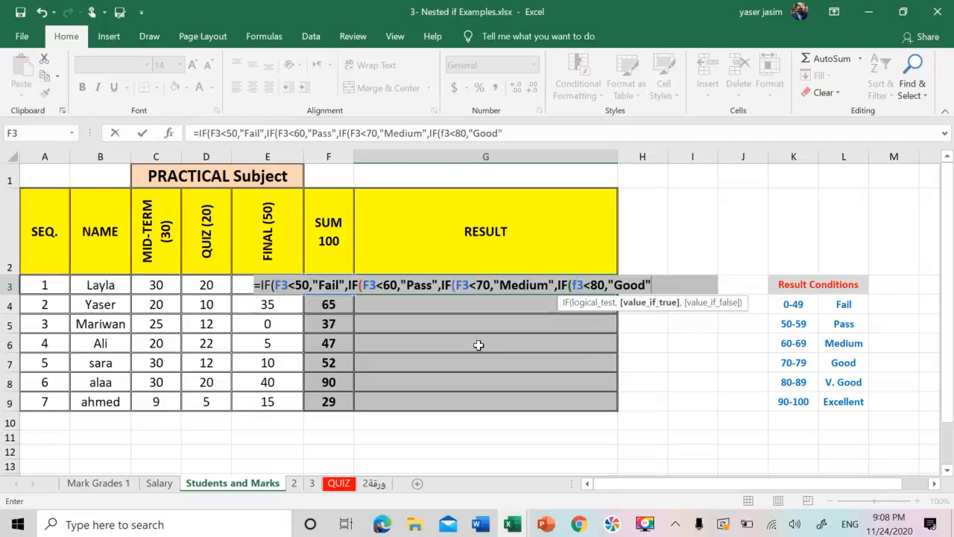
type(",")
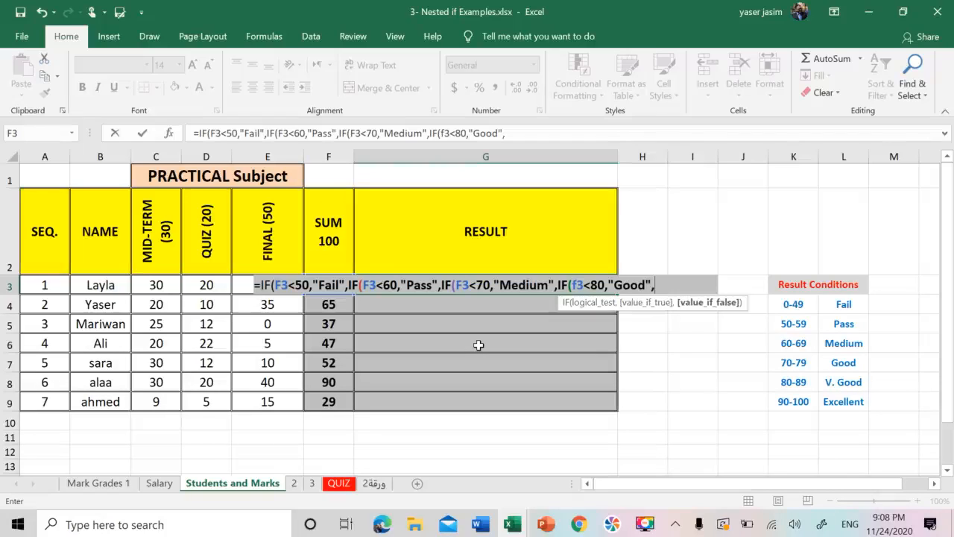
Nest a fifth IF in the G3 formula that tests F3<90 and returns "V. Good" when true
type("if")
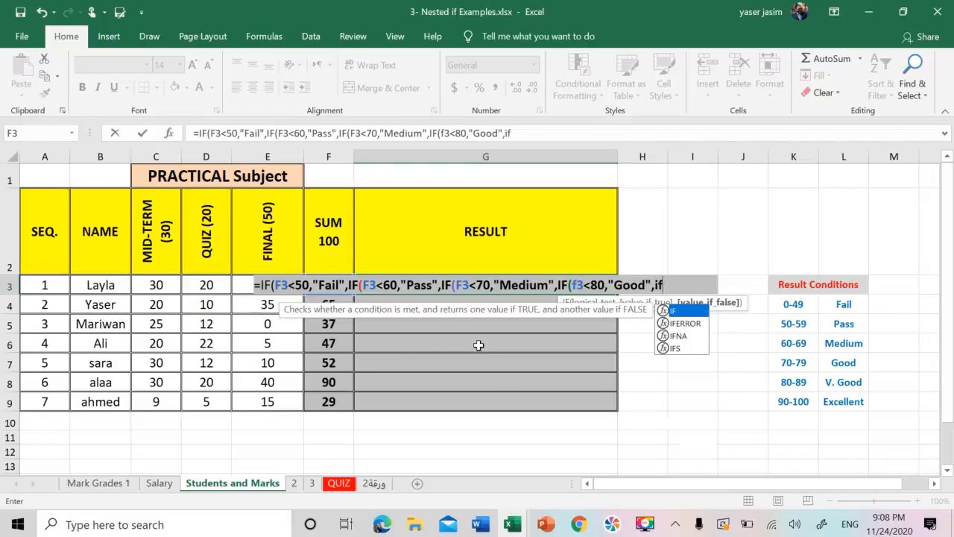
double_click(677, 310)
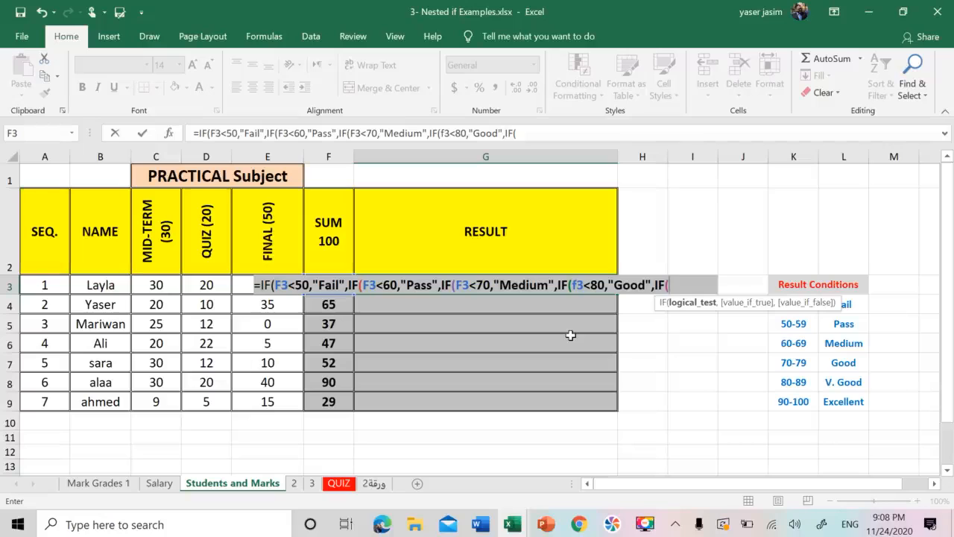
type("f3")
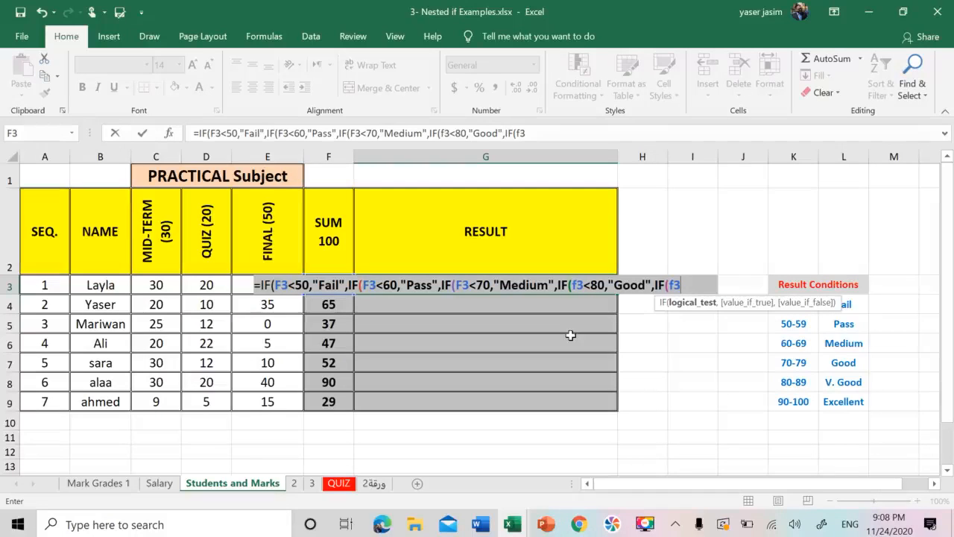
type("<90")
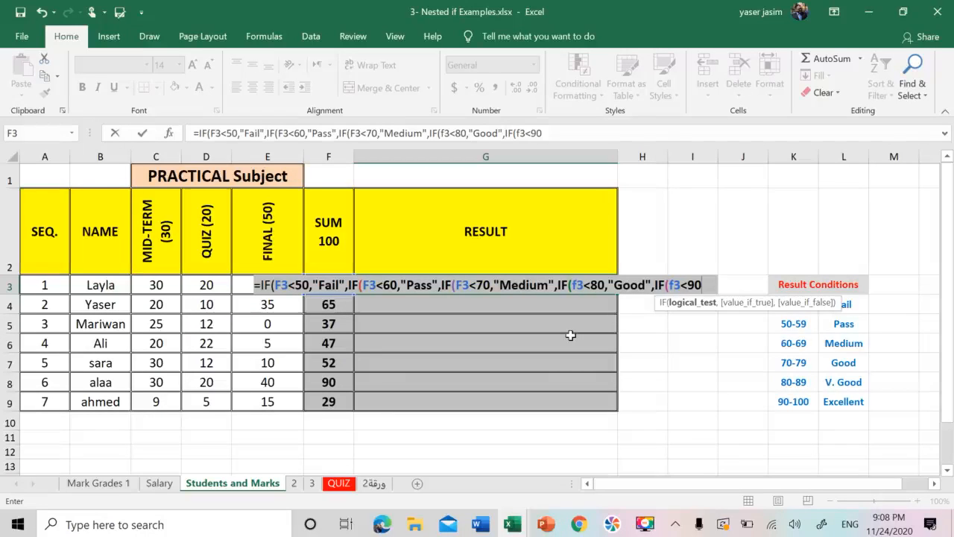
type(",")
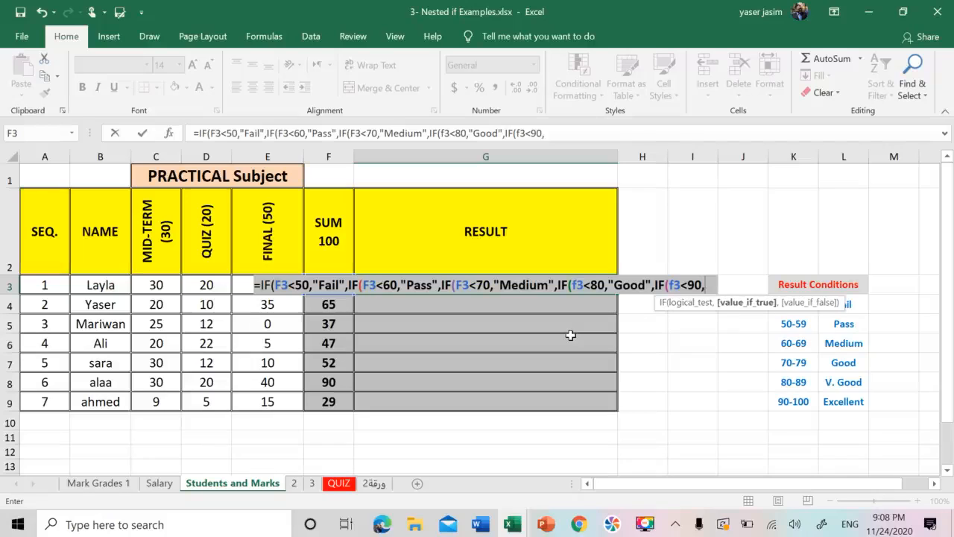
type("\"V")
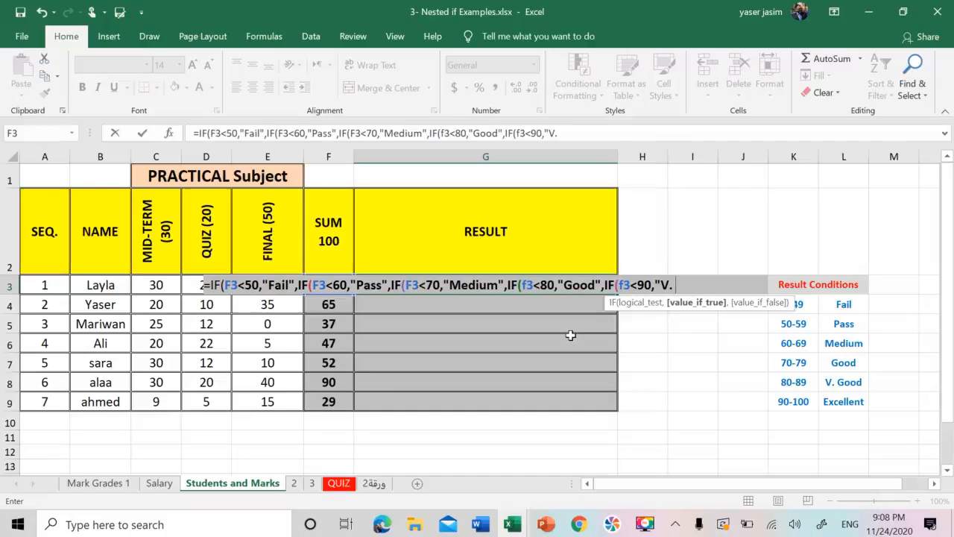
type(". Good\",")
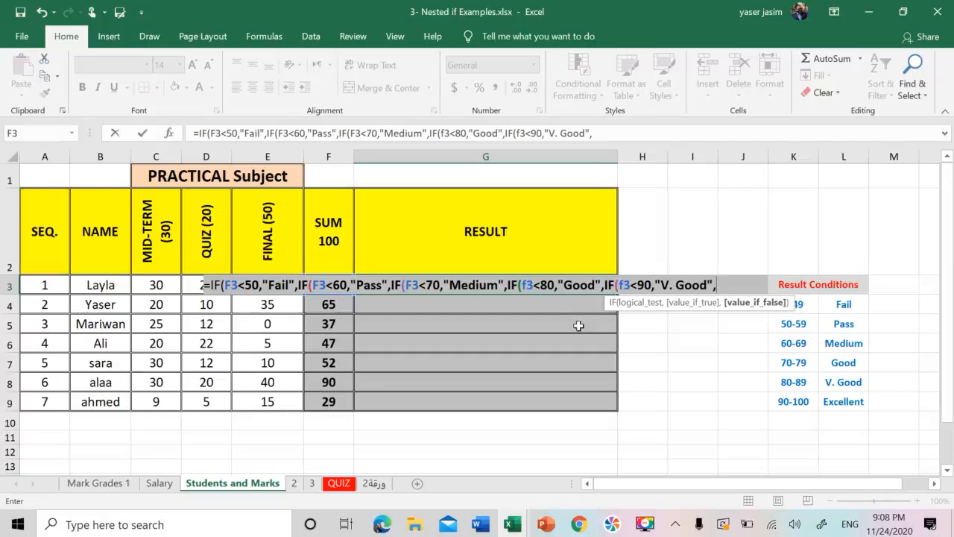
Finish the G3 formula with "Excellent" as the last value if false, close all five IF parentheses and enter it
type("Excelle")
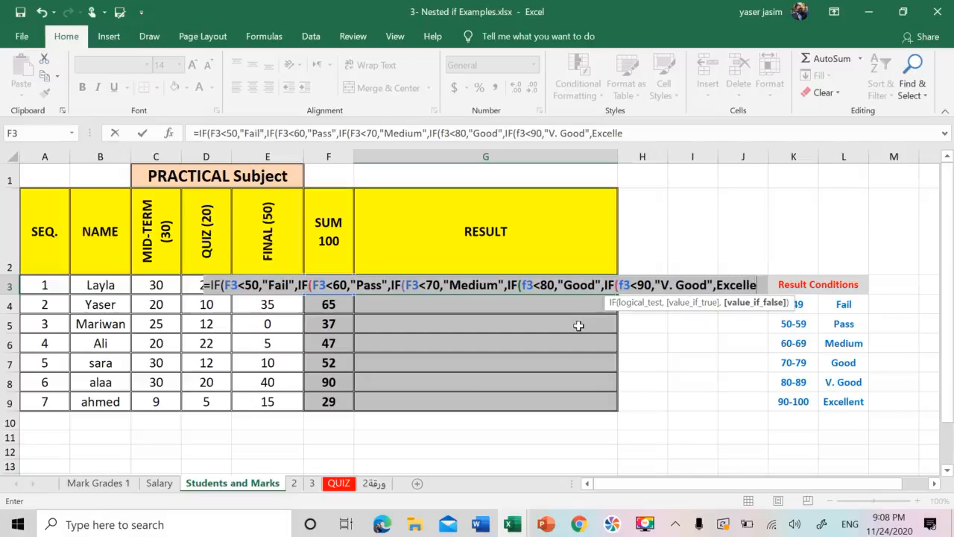
type("nt")
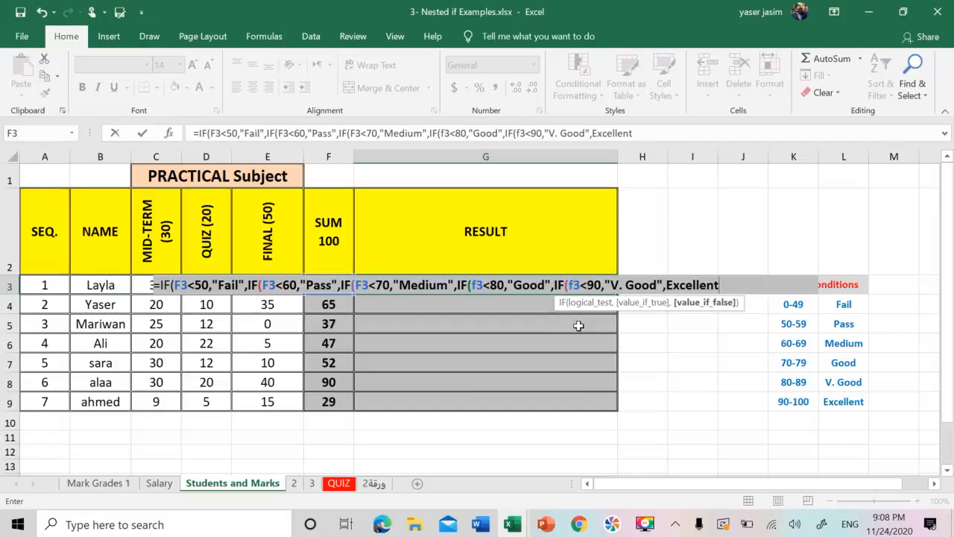
type("\"")
left_click(668, 286)
type("\"")
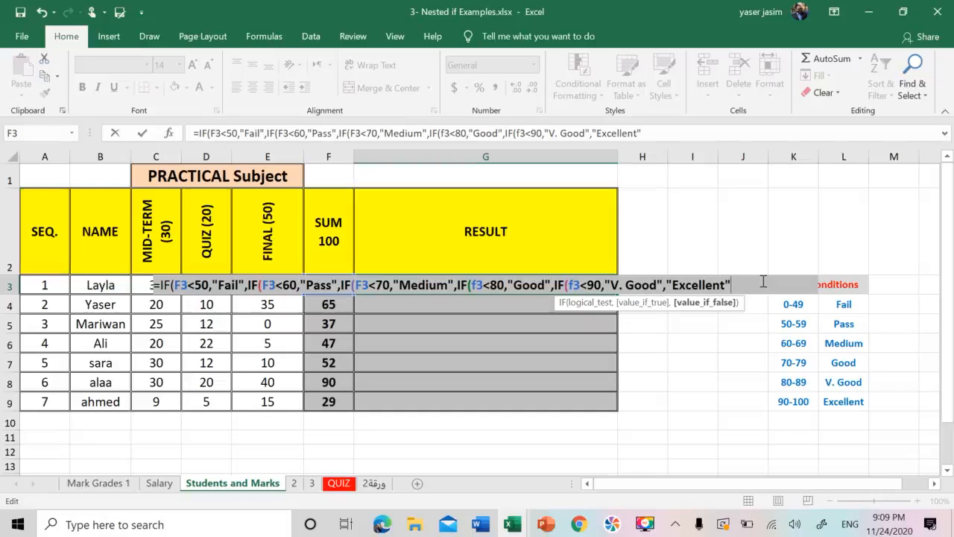
type("))))")
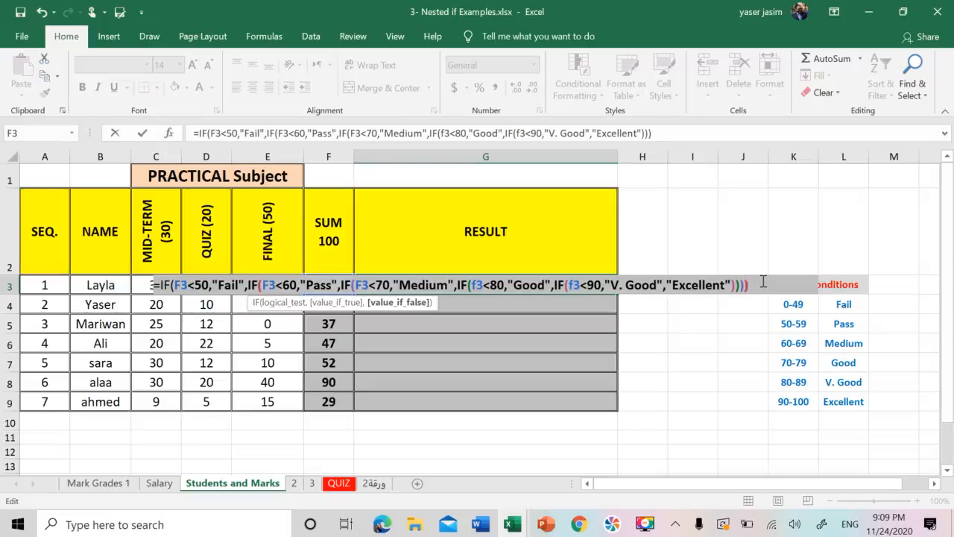
type(")")
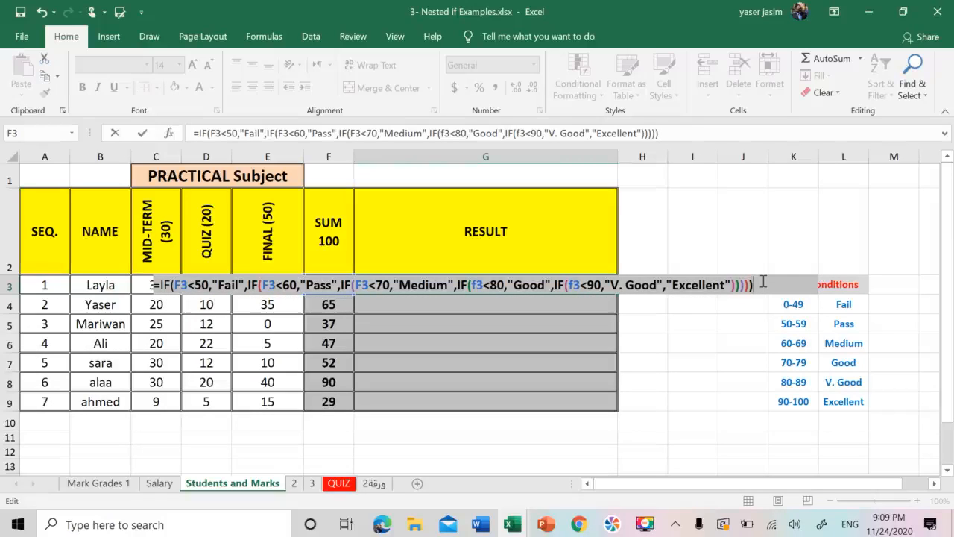
key("Return")
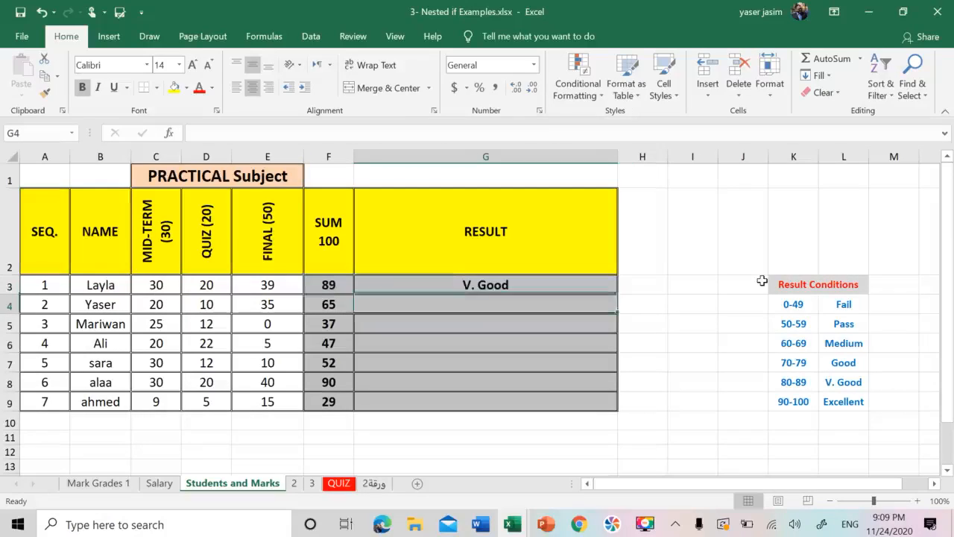
Copy the nested IF formula from G3 down to G9 for the remaining students
left_click(554, 288)
double_click(619, 294)
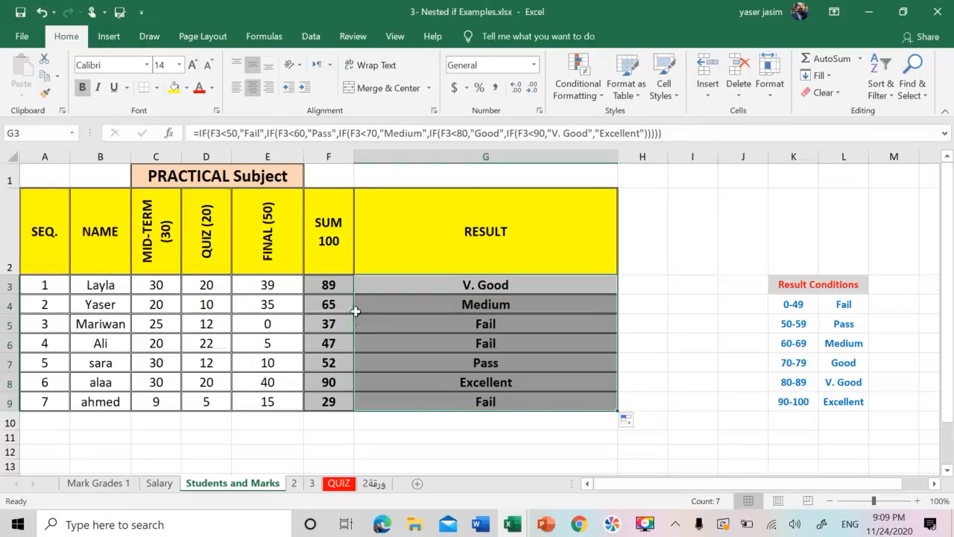
left_click(335, 370)
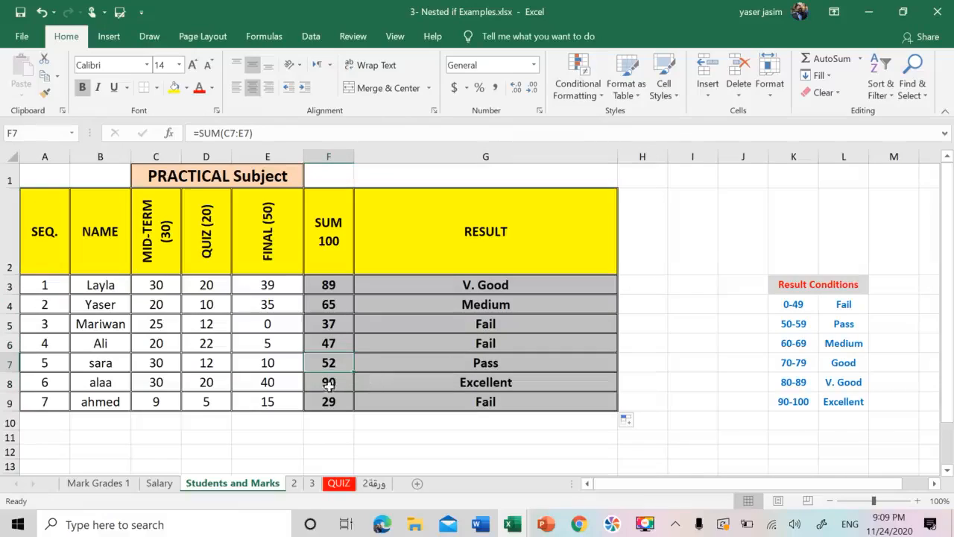
Check the student totals in F8, F4 and F9 against their results and the result conditions
left_click(345, 382)
left_click(334, 305)
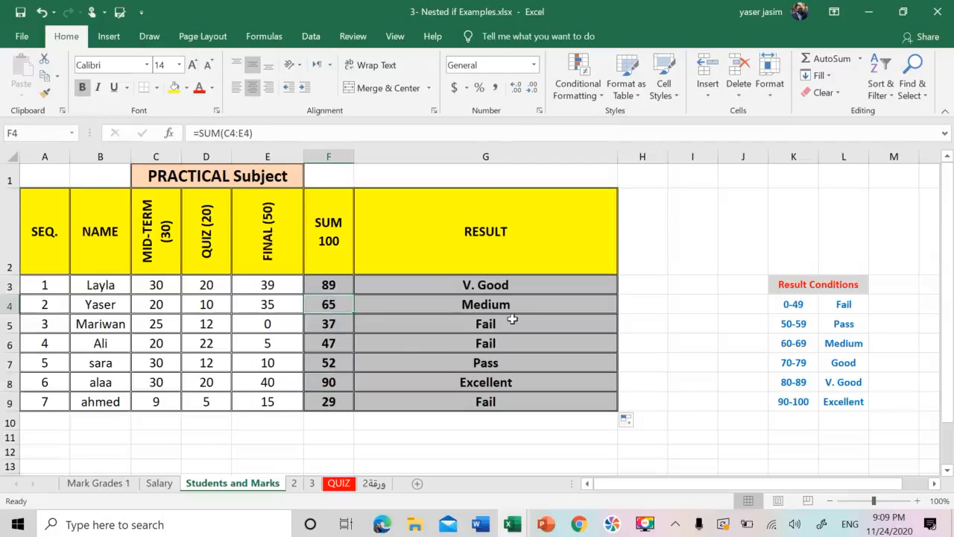
left_click(329, 402)
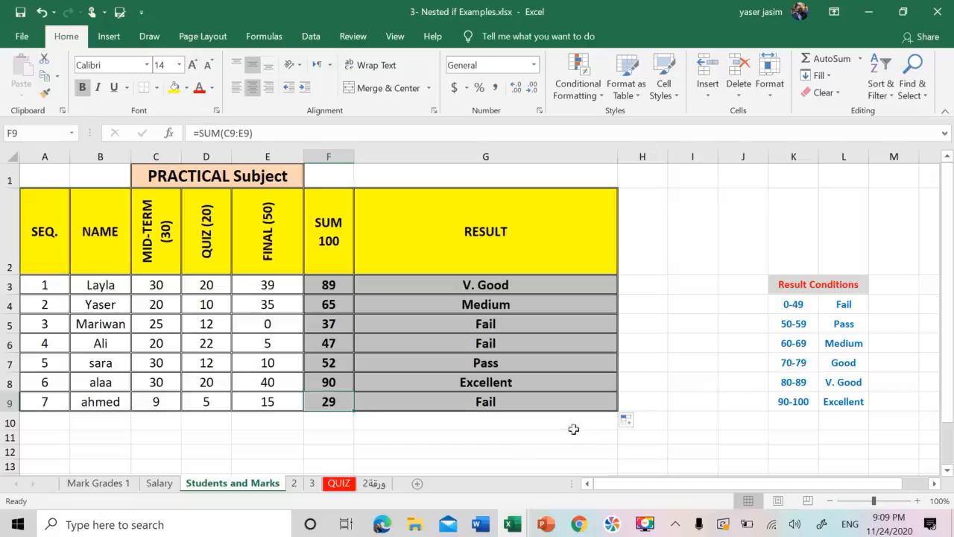
Review the Salary sheet, the bank bonus formula in D6 on sheet 2, and the seller commission exercise on sheet 3
left_click(159, 484)
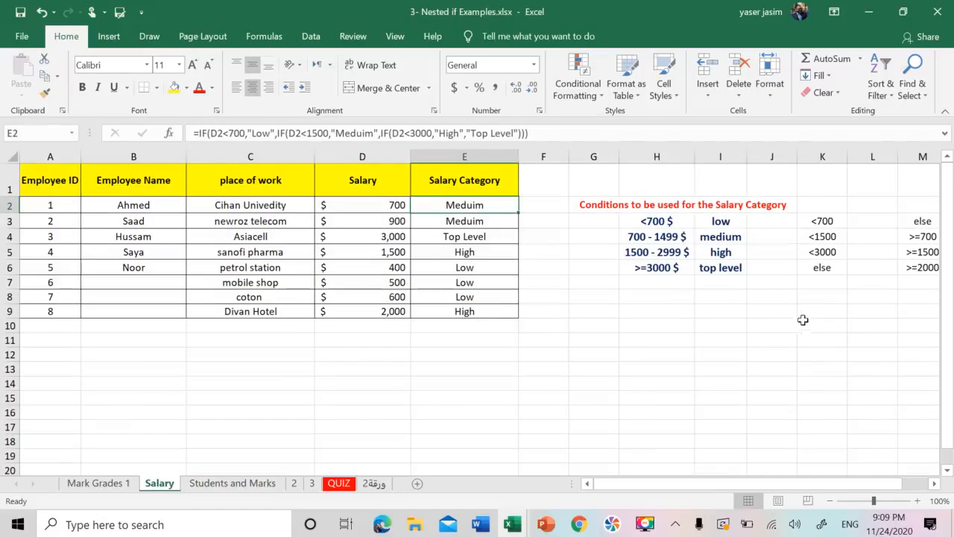
left_click(295, 484)
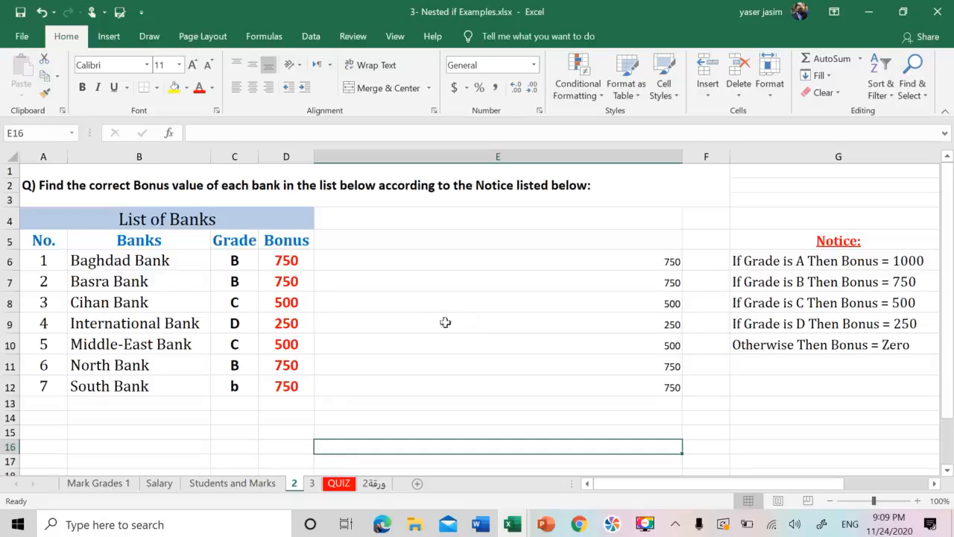
left_click(272, 260)
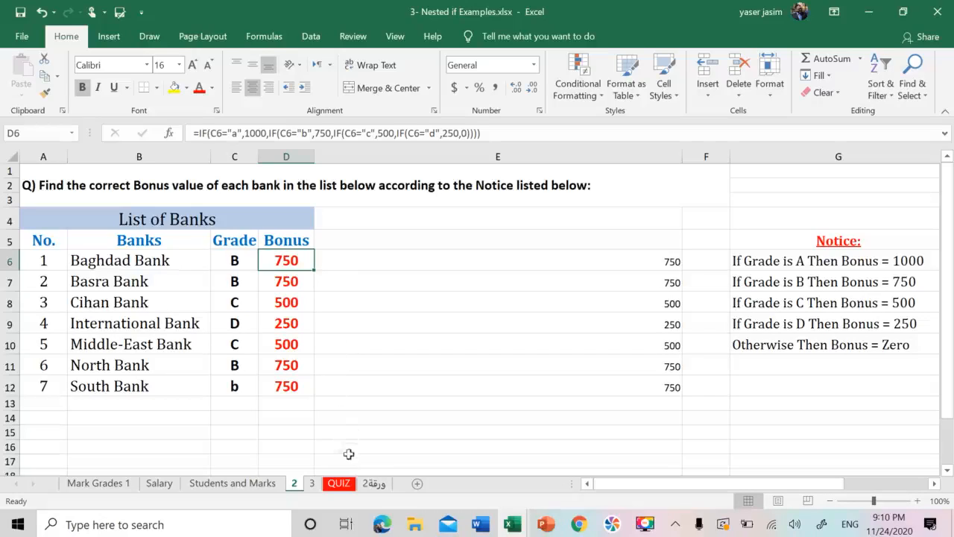
left_click(312, 484)
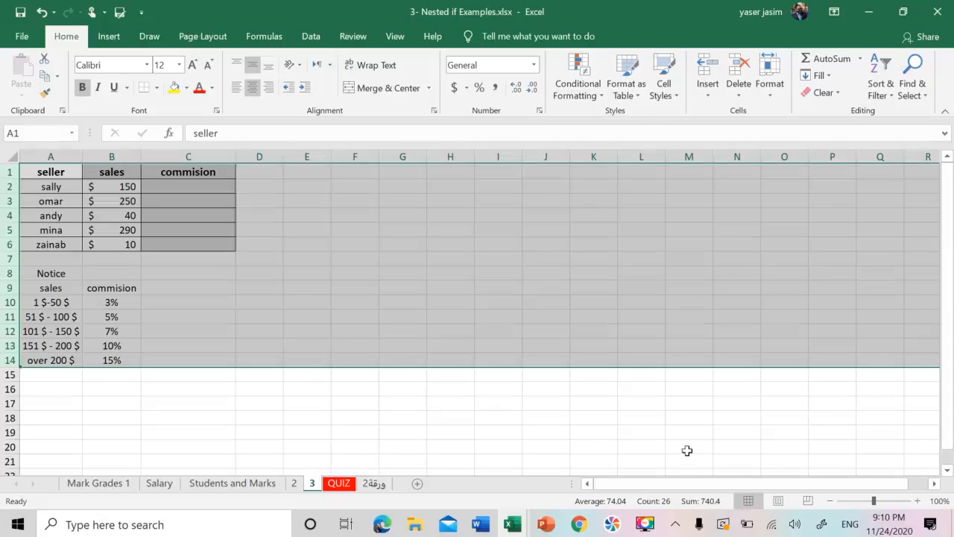
left_click(645, 524)
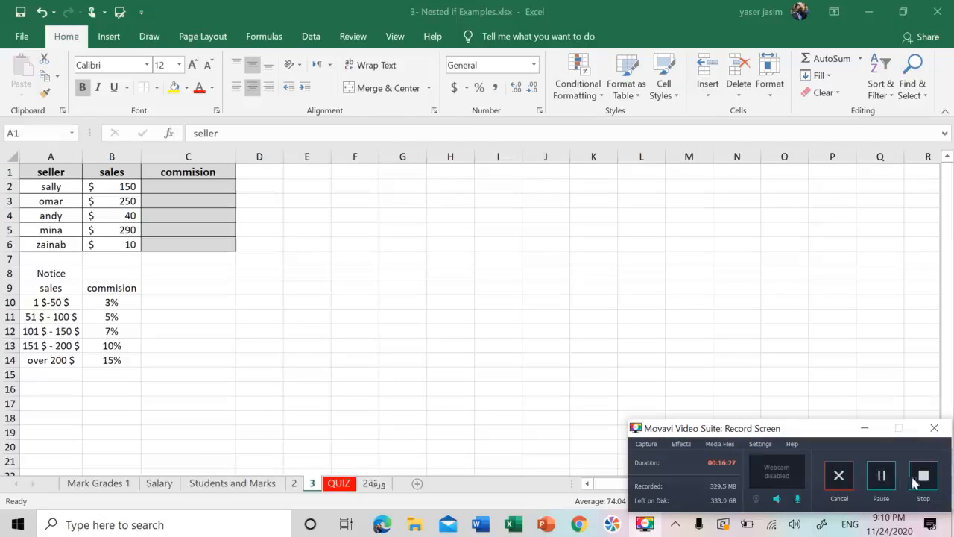
left_click(923, 477)
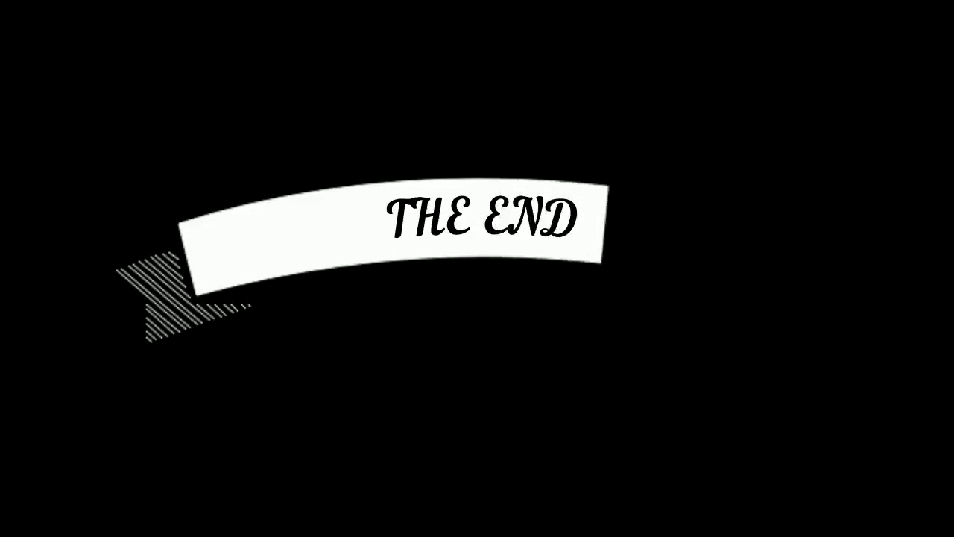